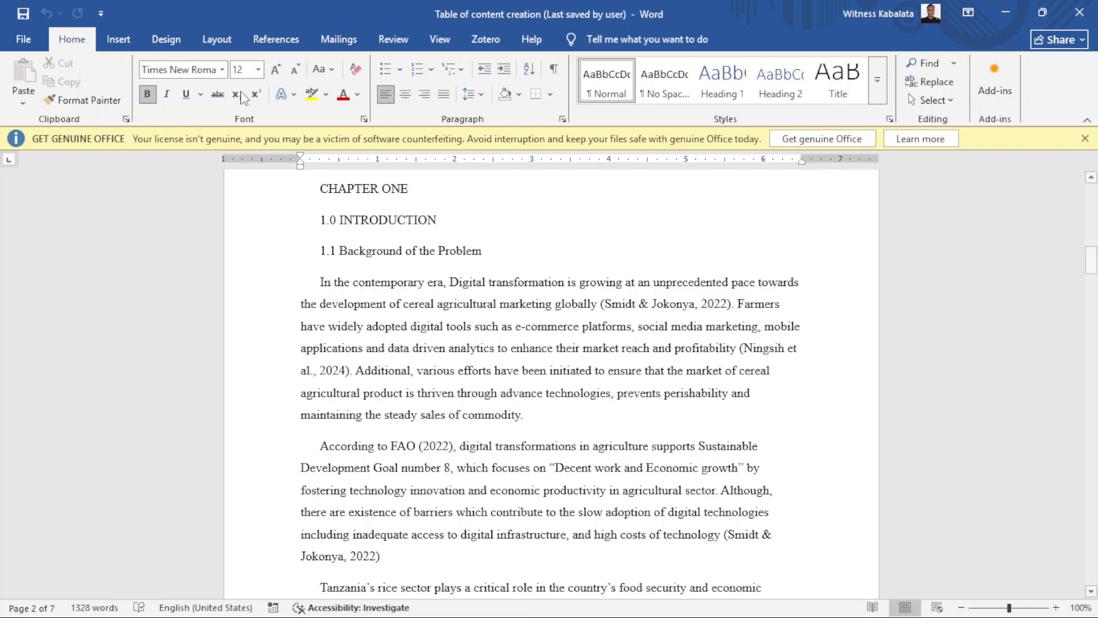
Step: Insert page numbers at the bottom of the page in the Accent Bar 1 design, return to the body text and check the pages
click(119, 41)
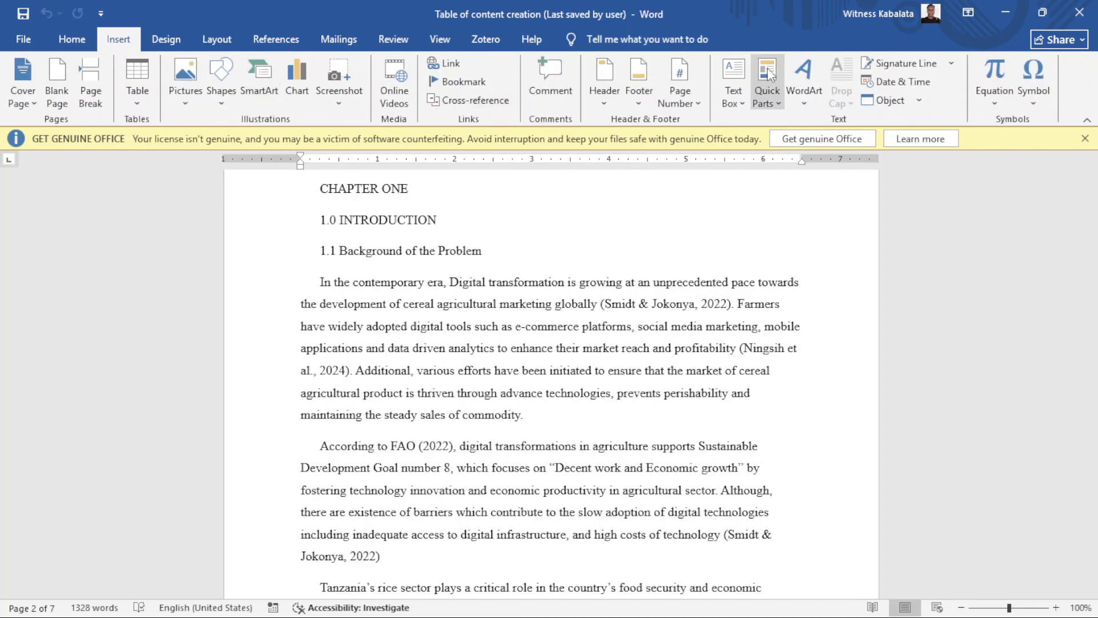
click(699, 101)
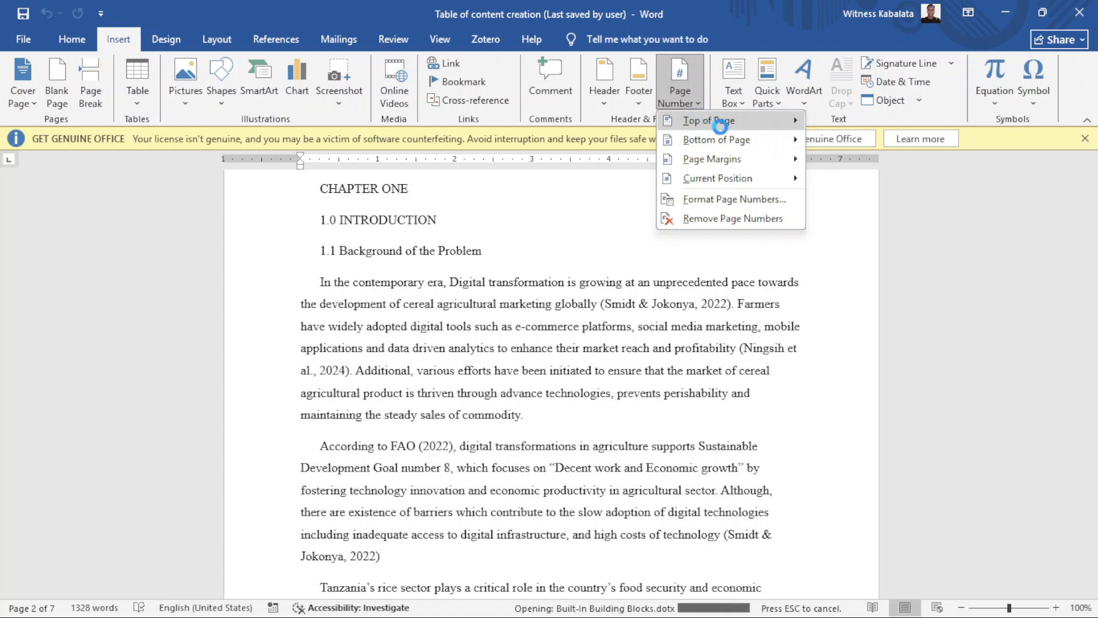
mouse_move(719, 125)
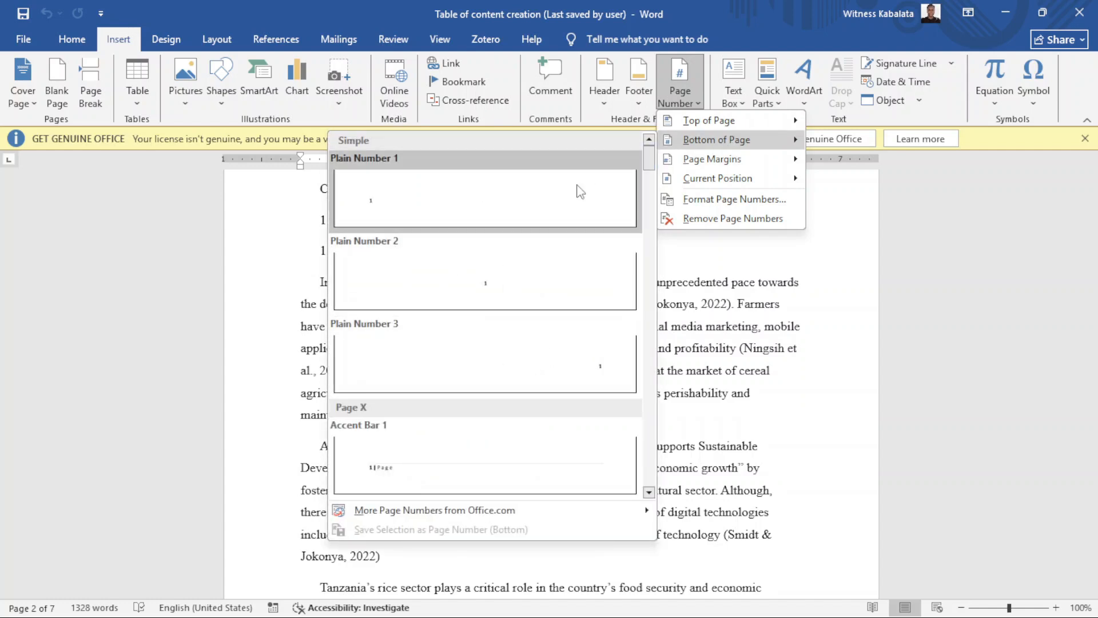
click(449, 444)
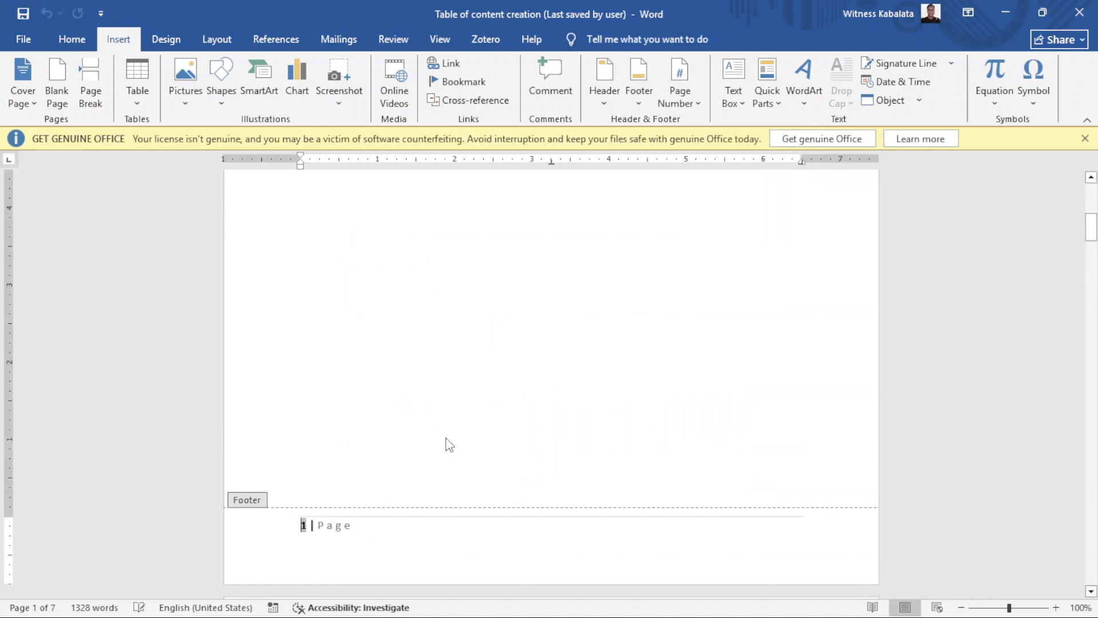
double_click(449, 444)
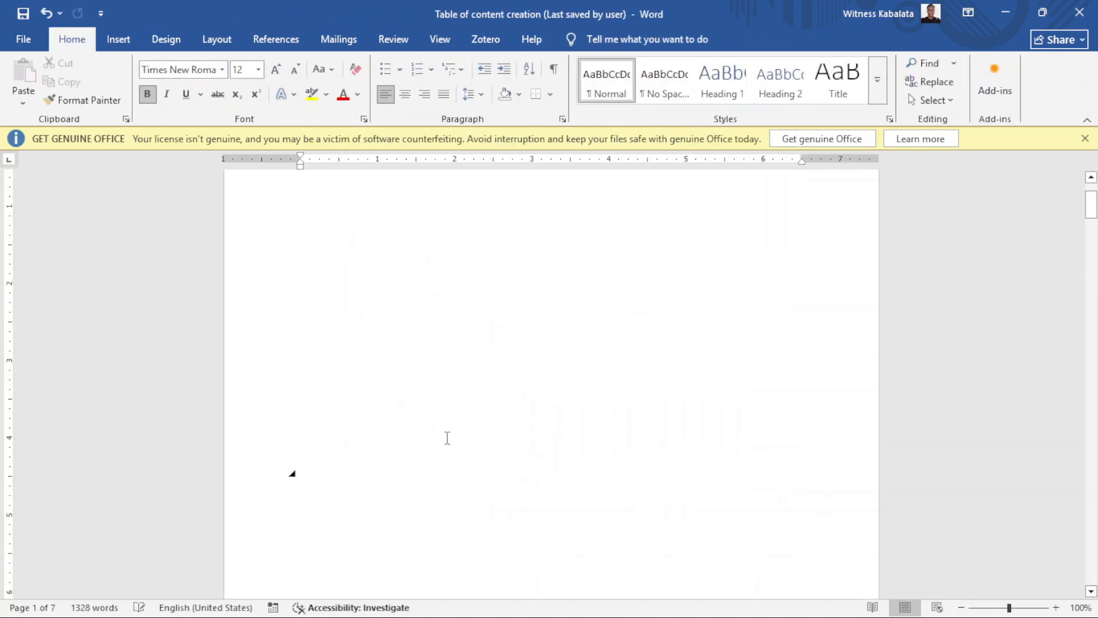
scroll(449, 444, down, 2)
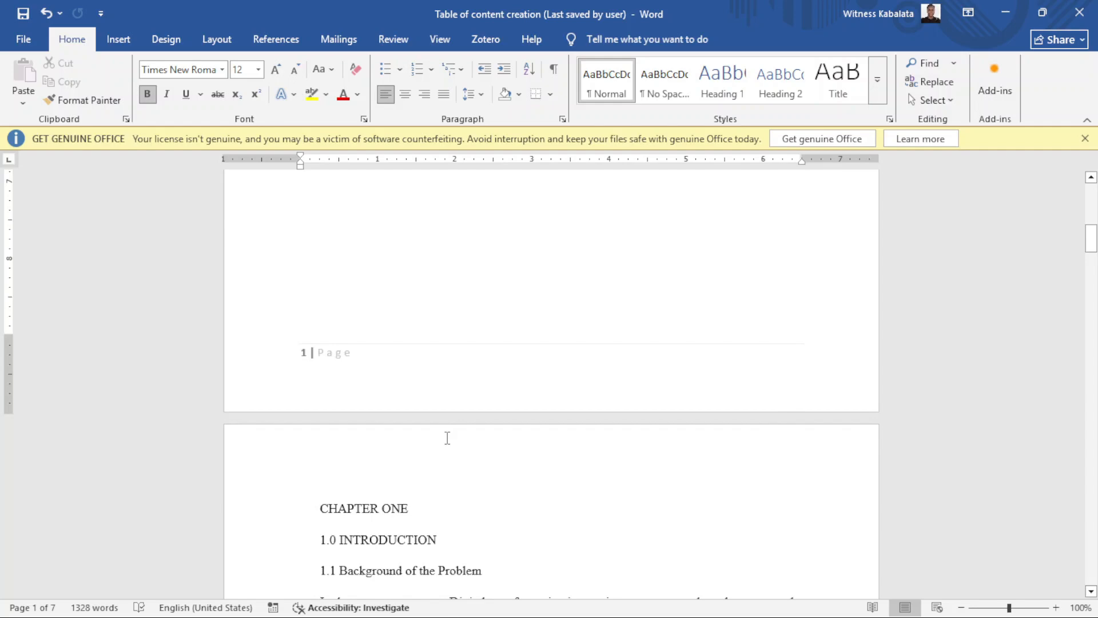
scroll(447, 438, down, 20)
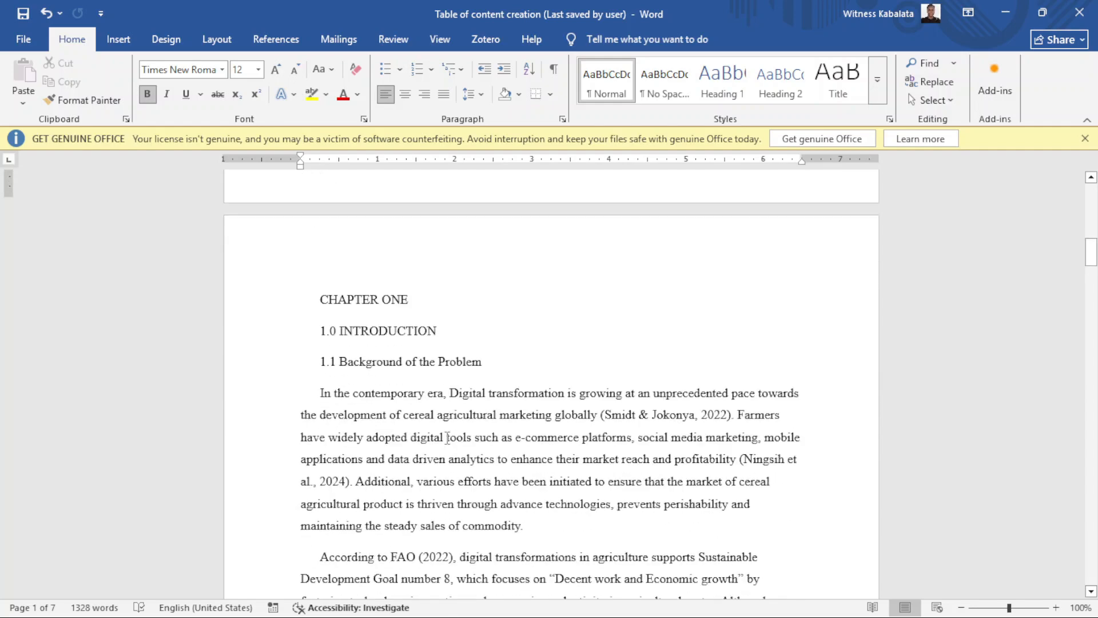
scroll(449, 444, up, 15)
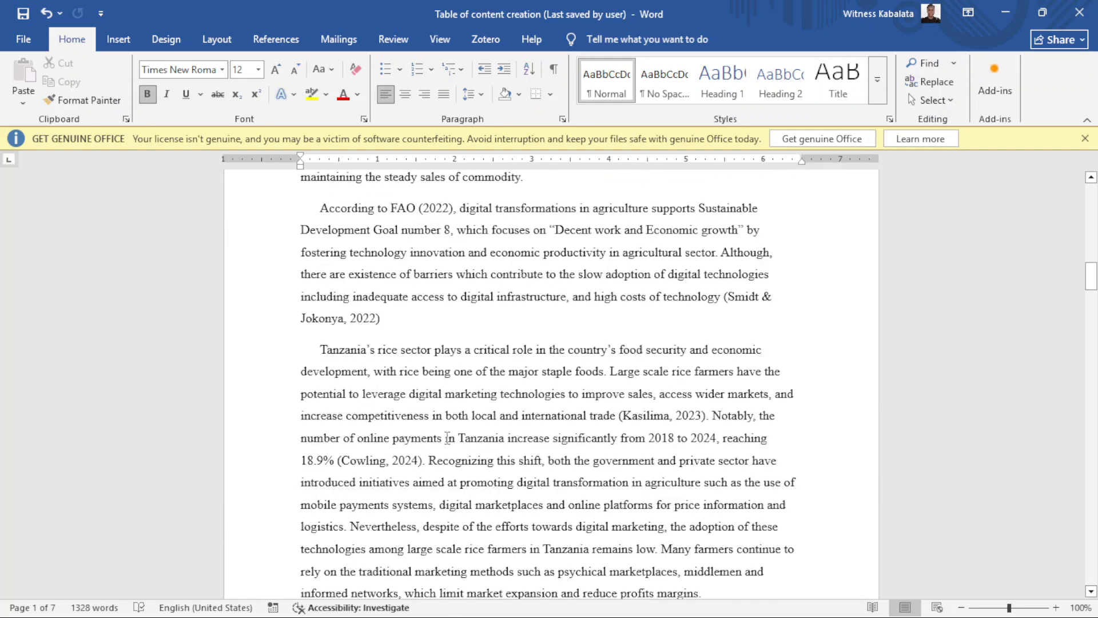
scroll(447, 438, up, 3)
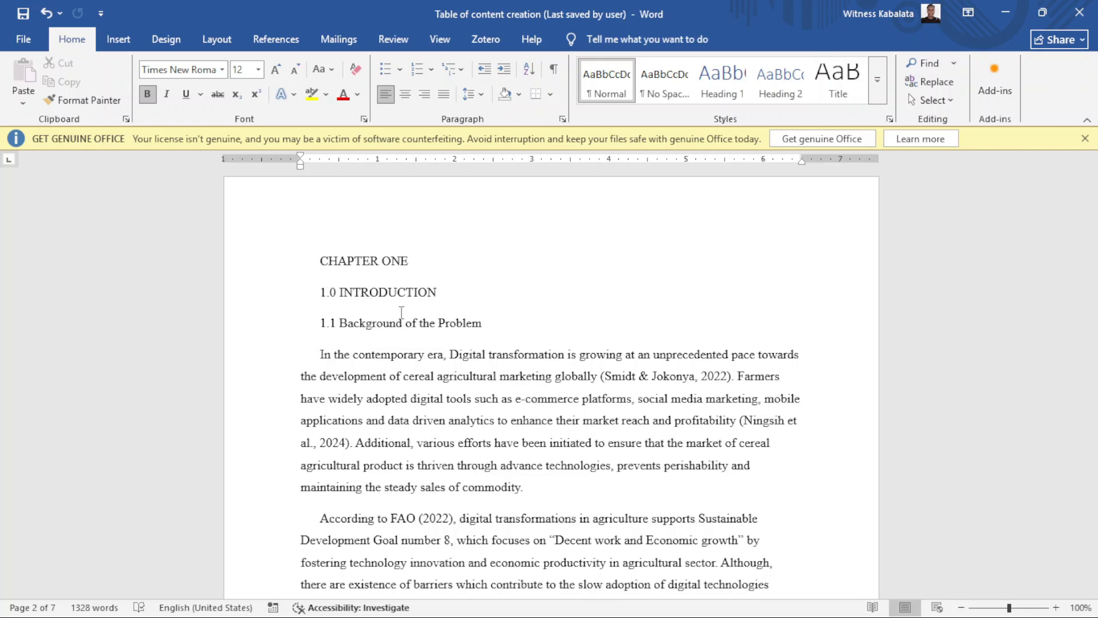
Step: Try the Heading 2 style on the CHAPTER ONE and INTRODUCTION lines
key(ctrl+z)
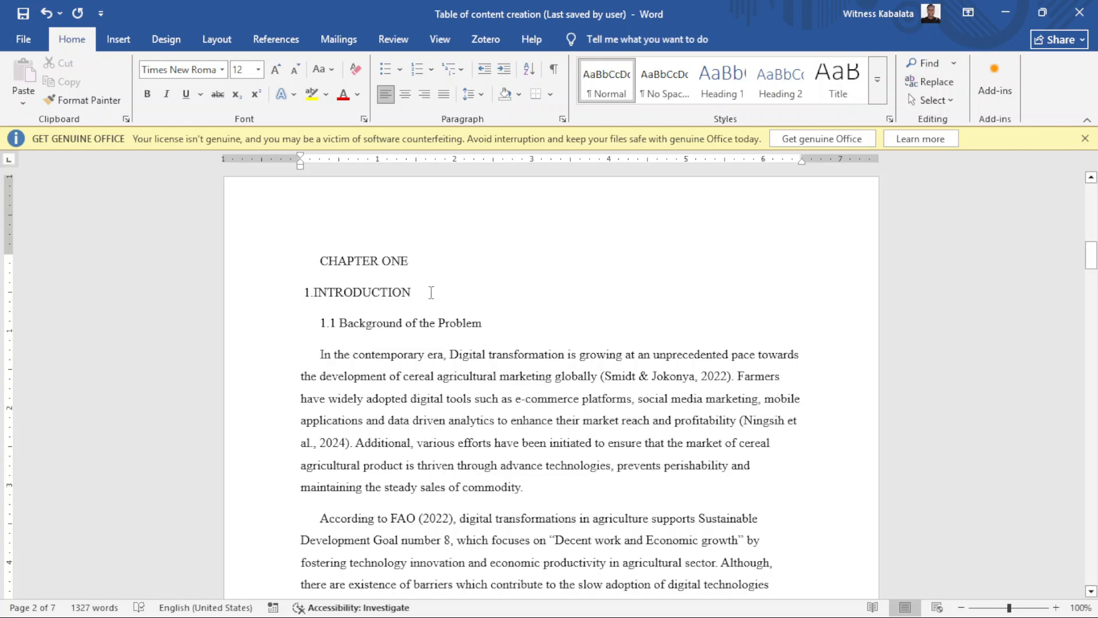
drag(422, 293, 342, 272)
key(ctrl+alt+2)
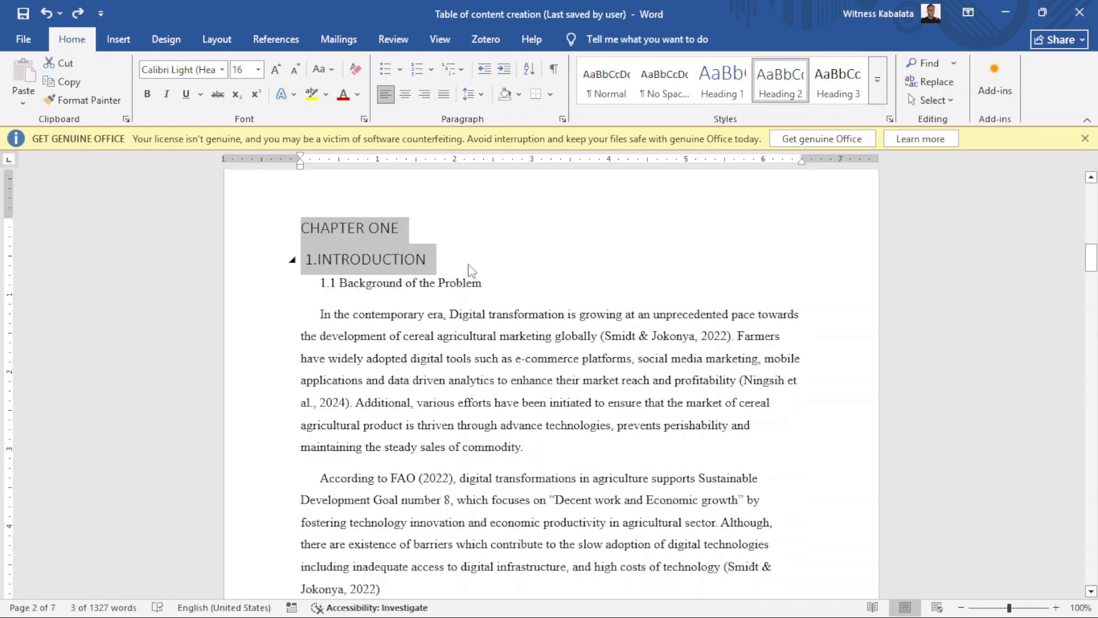
click(455, 266)
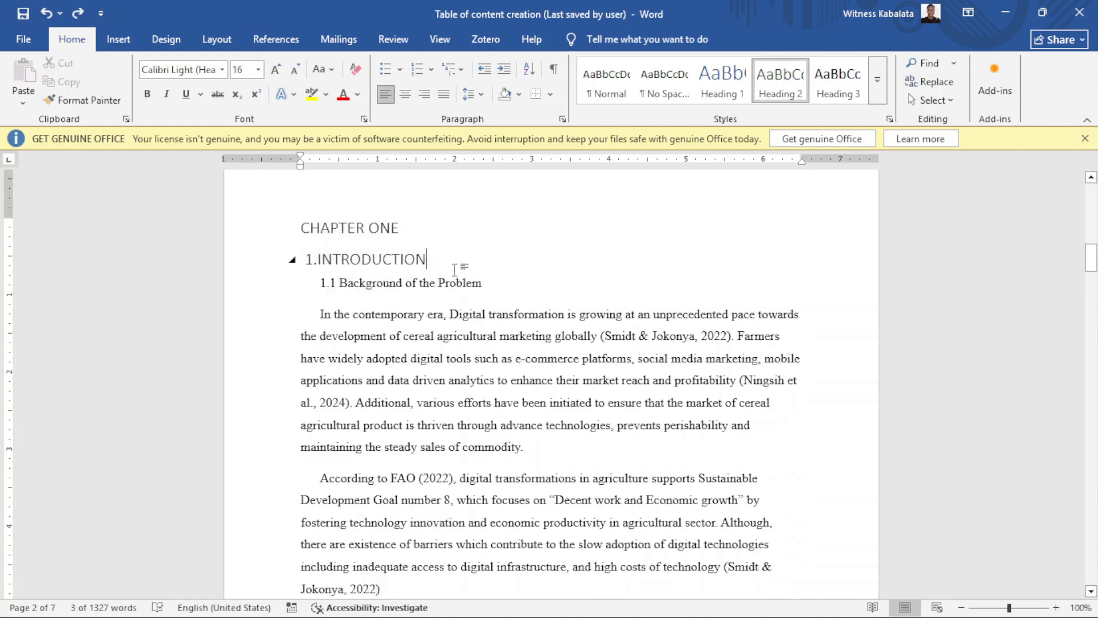
Step: Apply the Heading 1 style to the CHAPTER ONE and INTRODUCTION lines and modify the style's font color to Automatic
drag(427, 260, 301, 224)
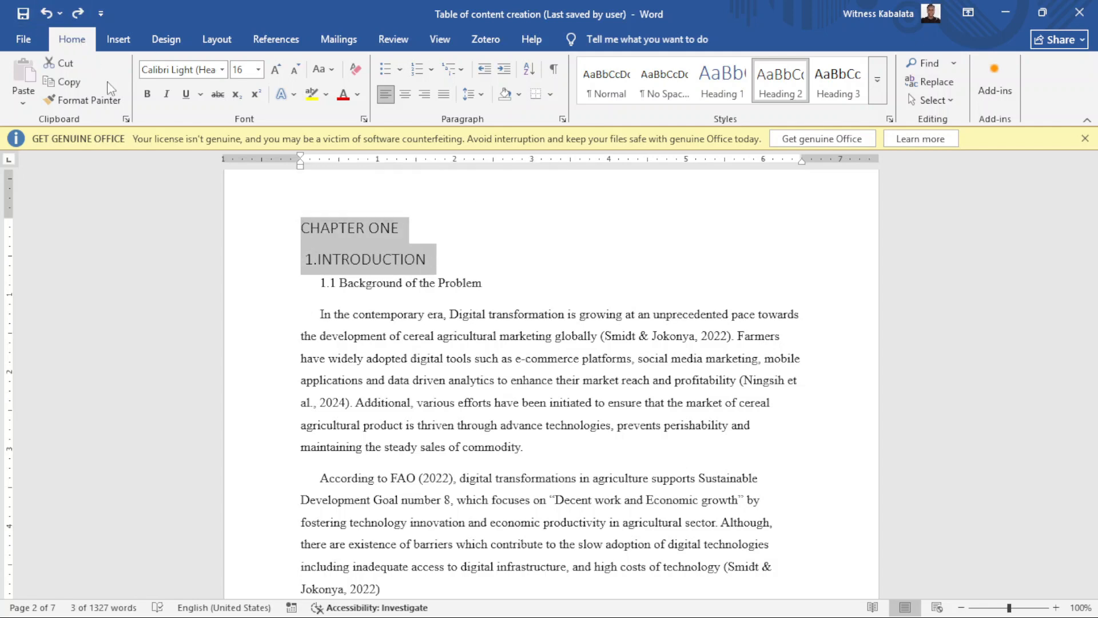
click(737, 85)
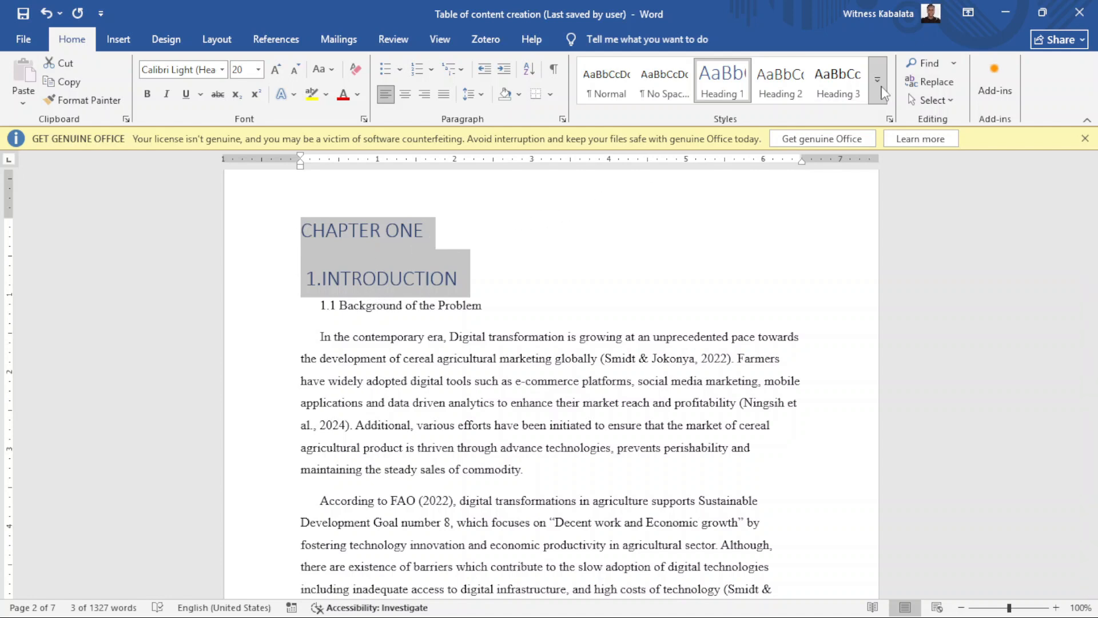
click(884, 93)
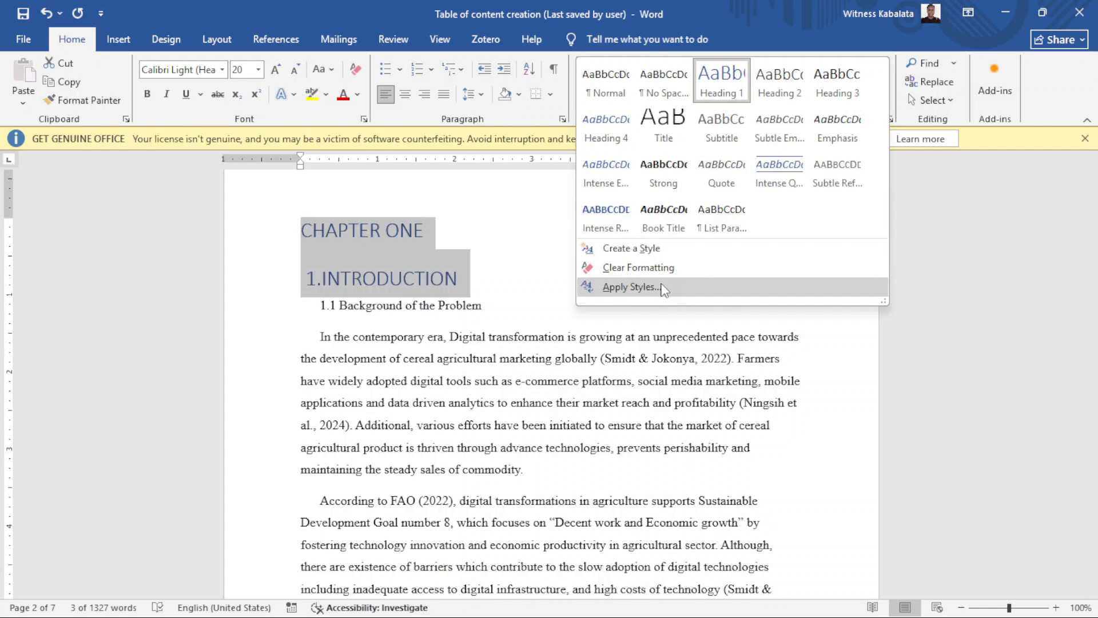
click(629, 286)
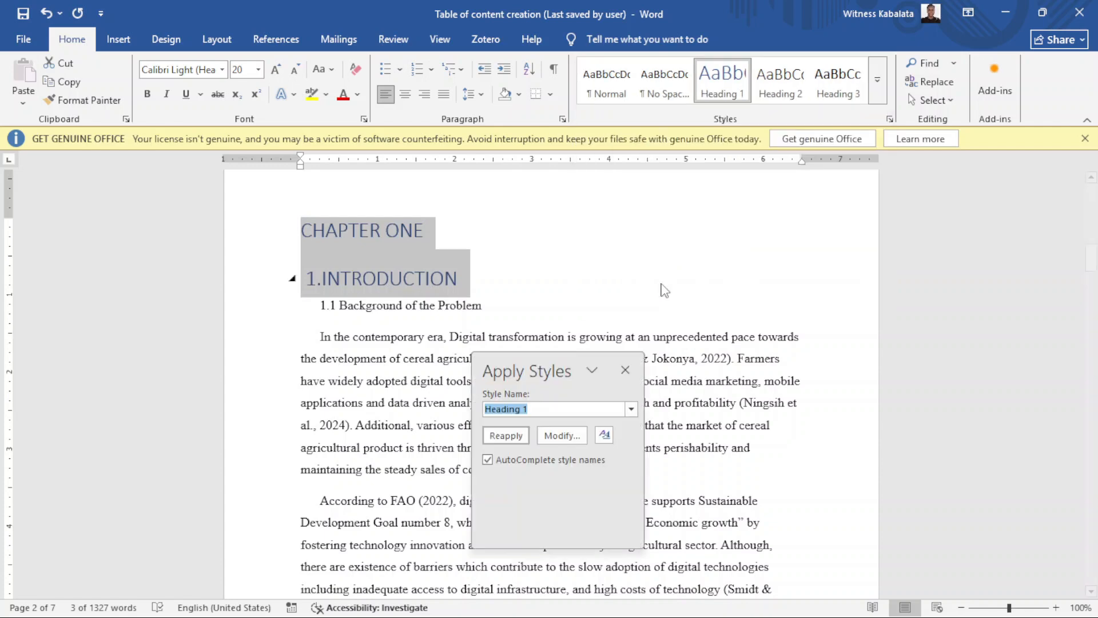
click(562, 436)
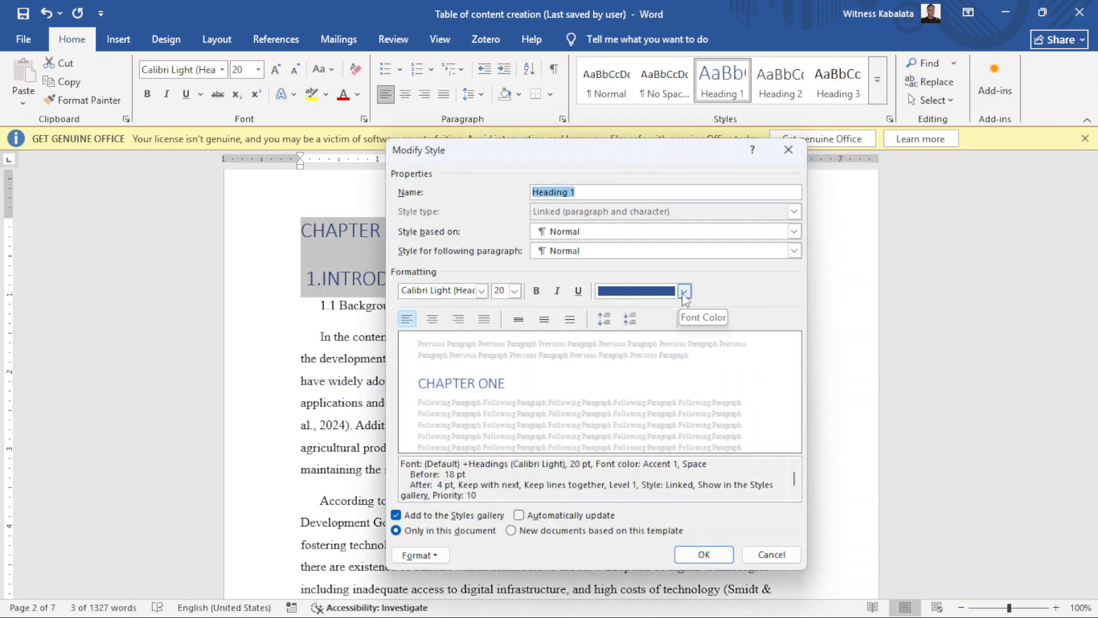
click(683, 292)
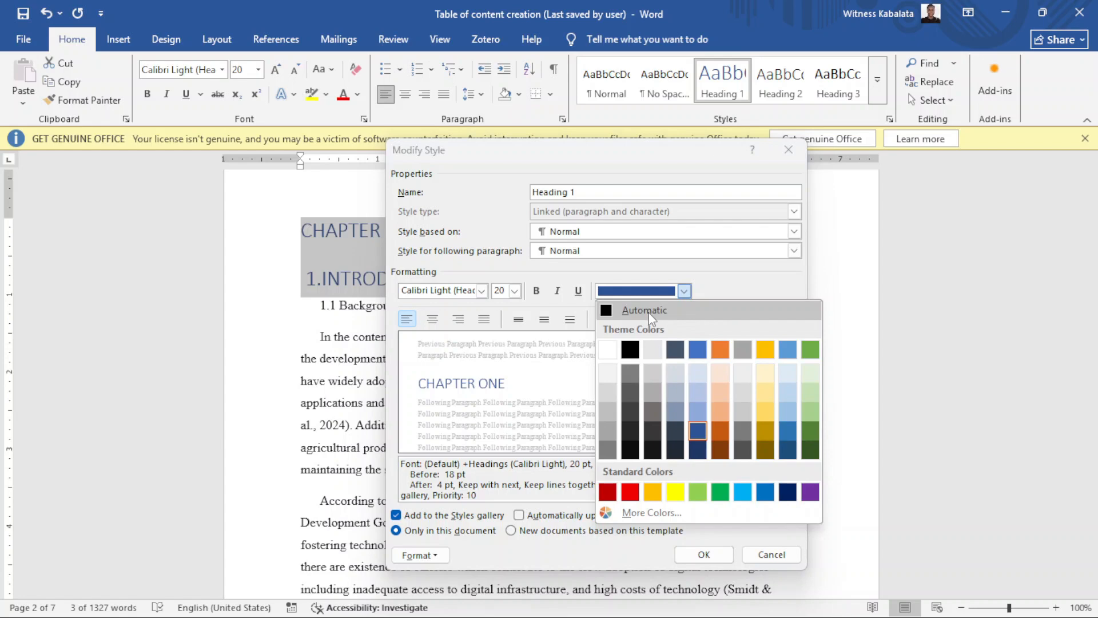
click(651, 312)
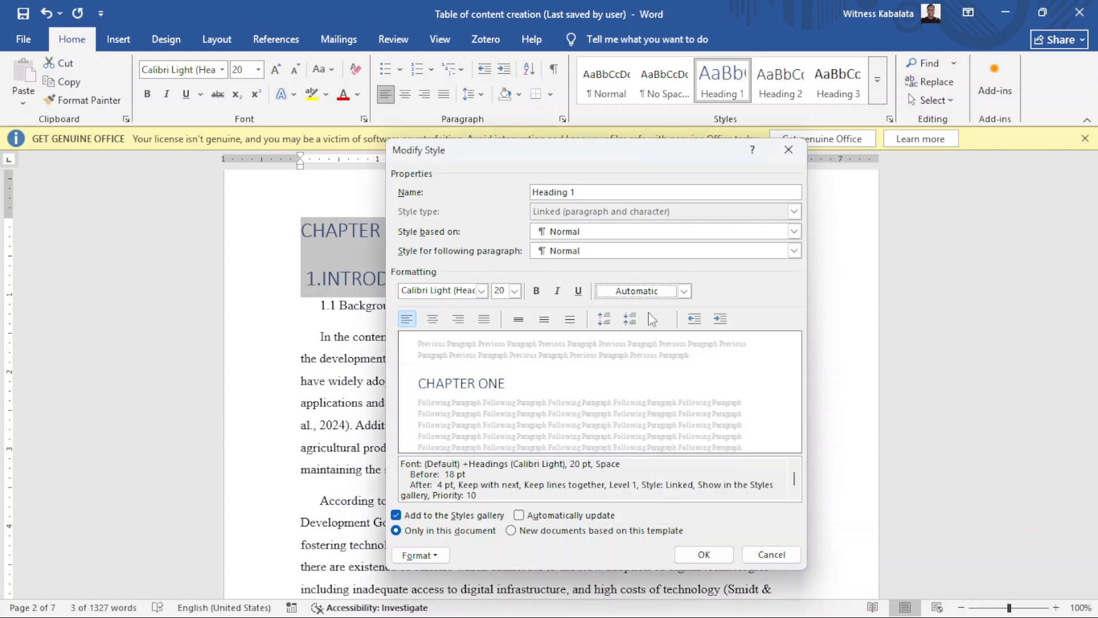
click(704, 554)
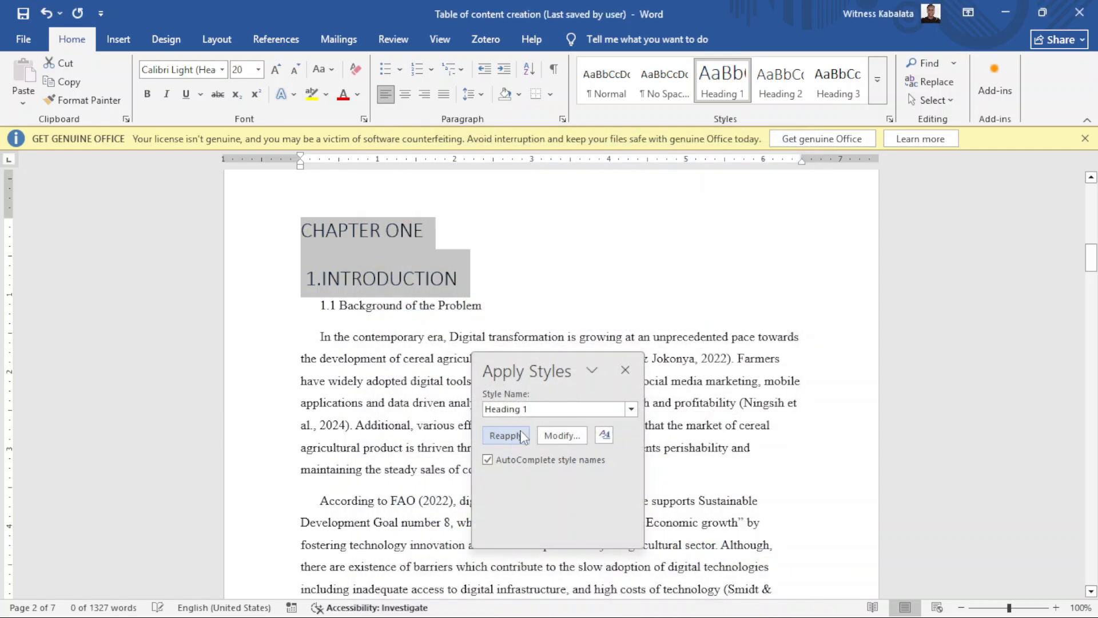
click(625, 370)
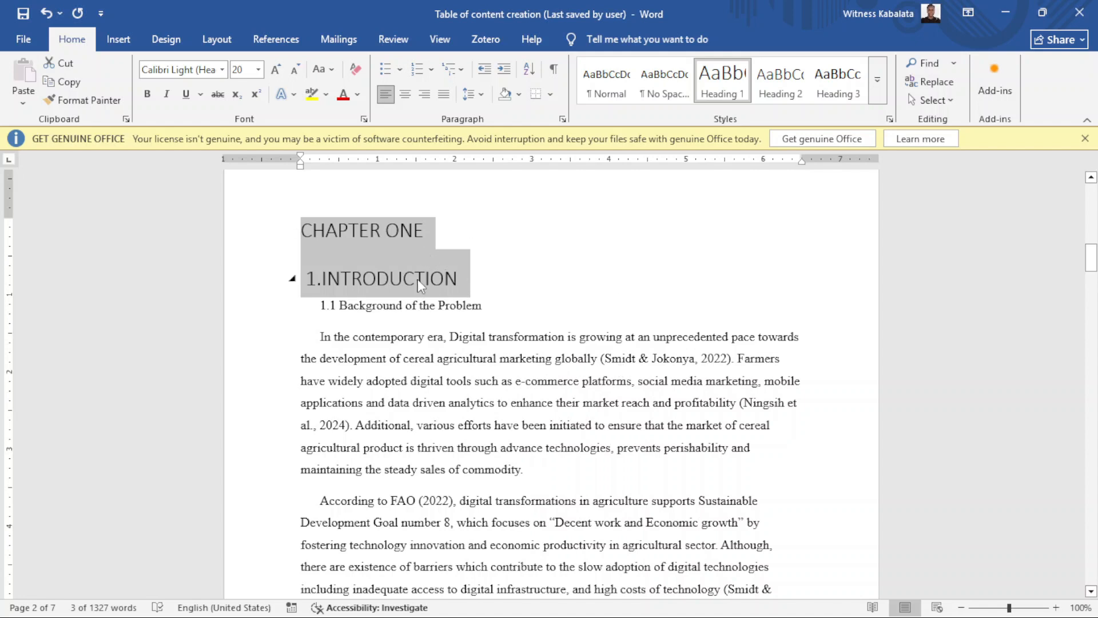
Step: Apply the Heading 2 style to the "1.1 Background of the Problem" line
scroll(455, 247, down, 1)
click(489, 242)
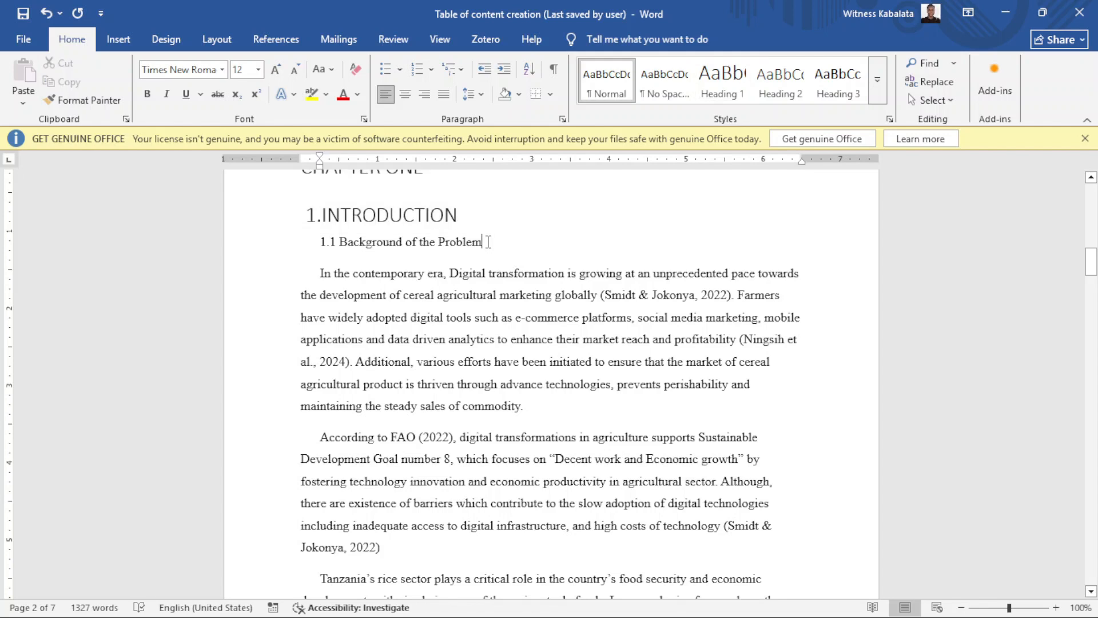
drag(489, 242, 322, 252)
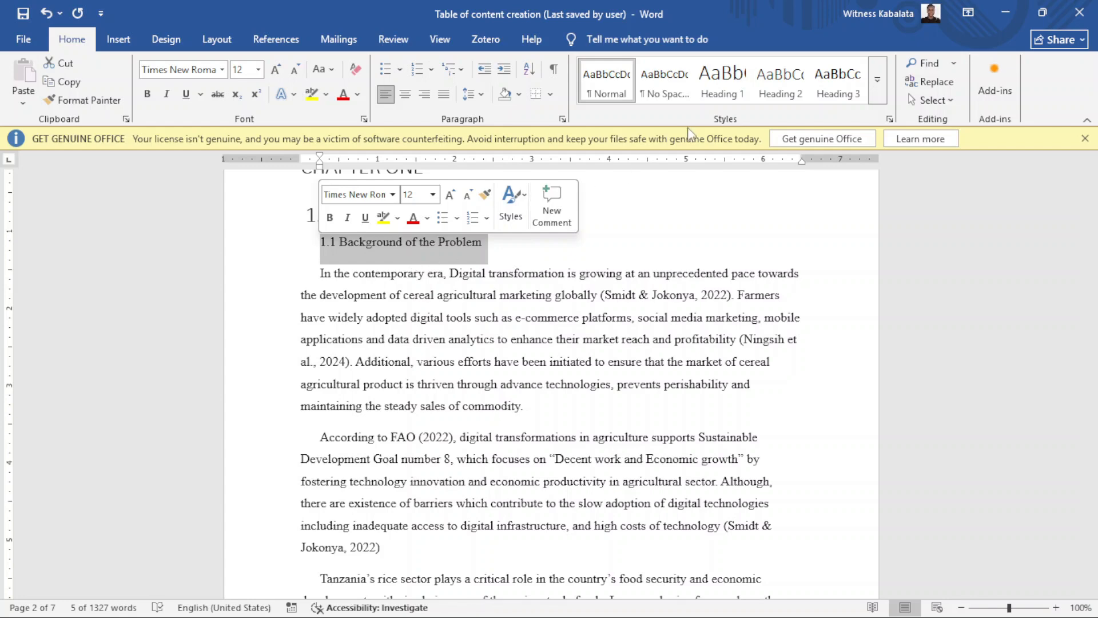
click(780, 80)
Step: Apply the Heading 2 style to the "1.2 Statement of the problem" and "1.3 Research Objectives" lines
scroll(415, 430, down, 10)
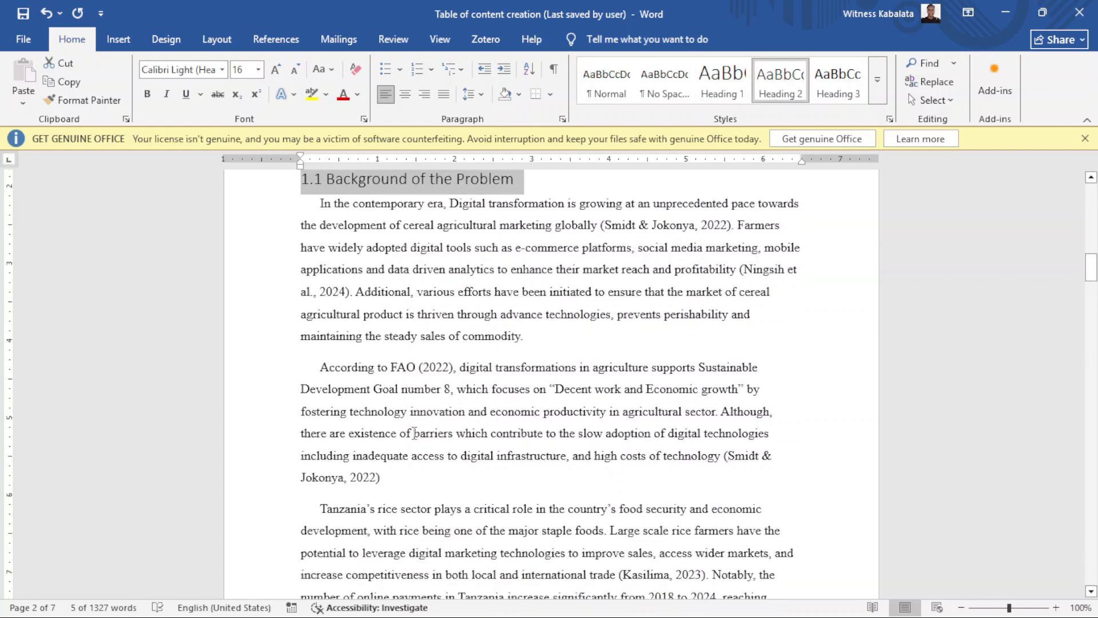
scroll(414, 434, down, 3)
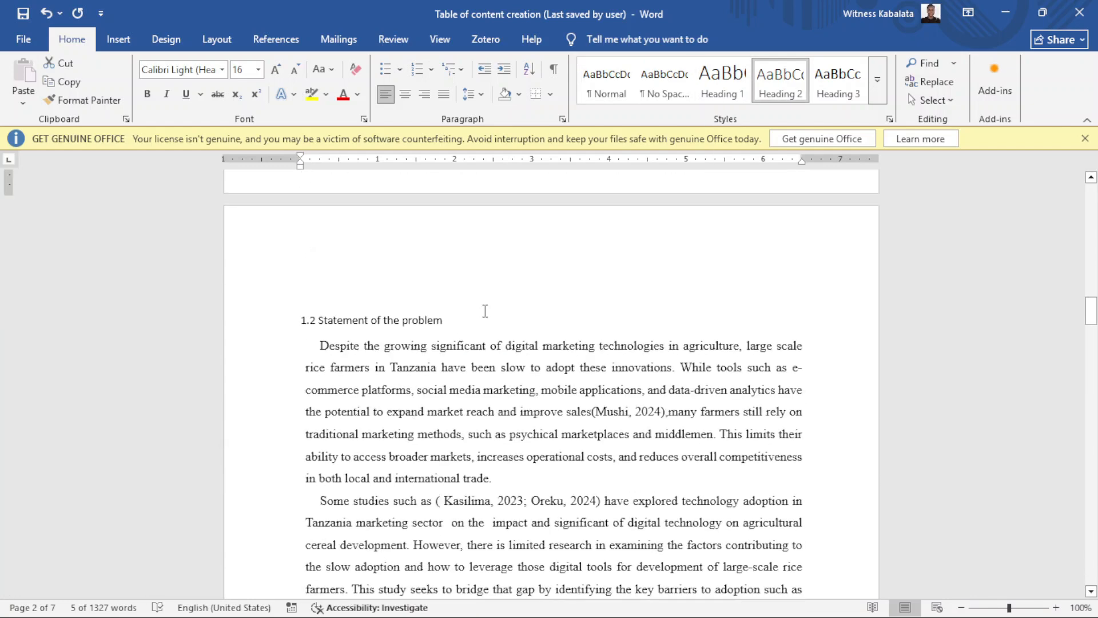
drag(467, 320, 301, 326)
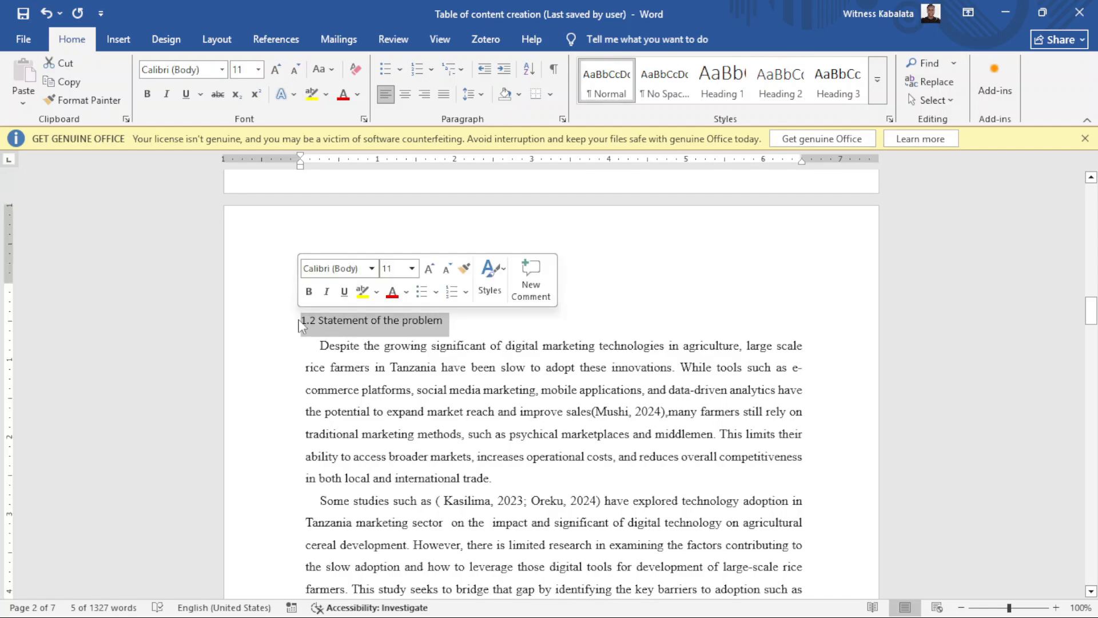
click(780, 80)
scroll(462, 309, down, 10)
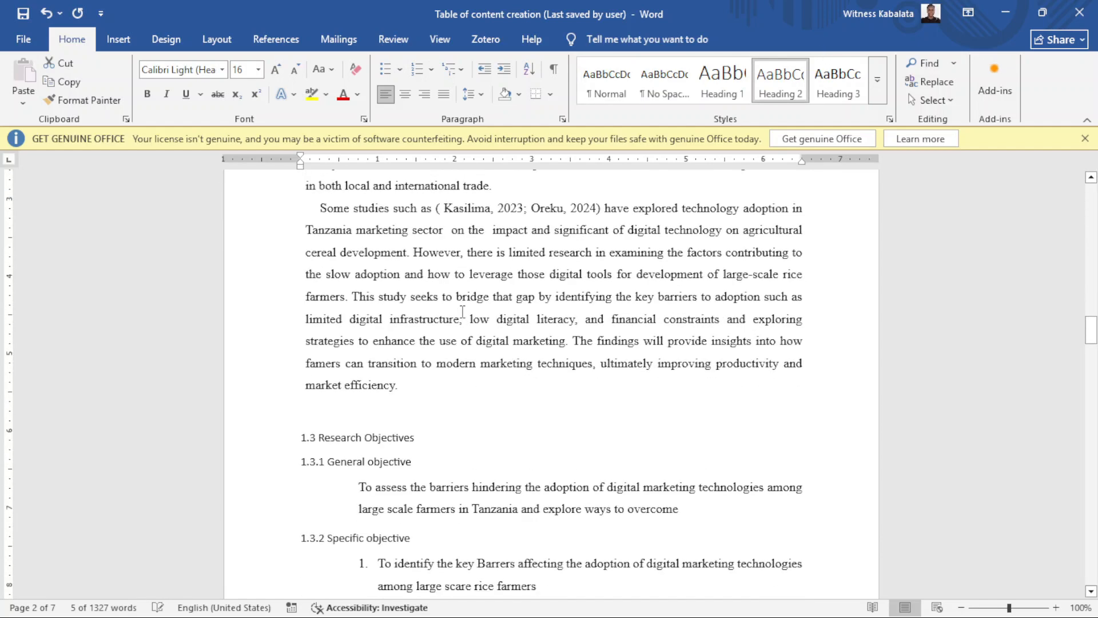
drag(418, 262, 300, 264)
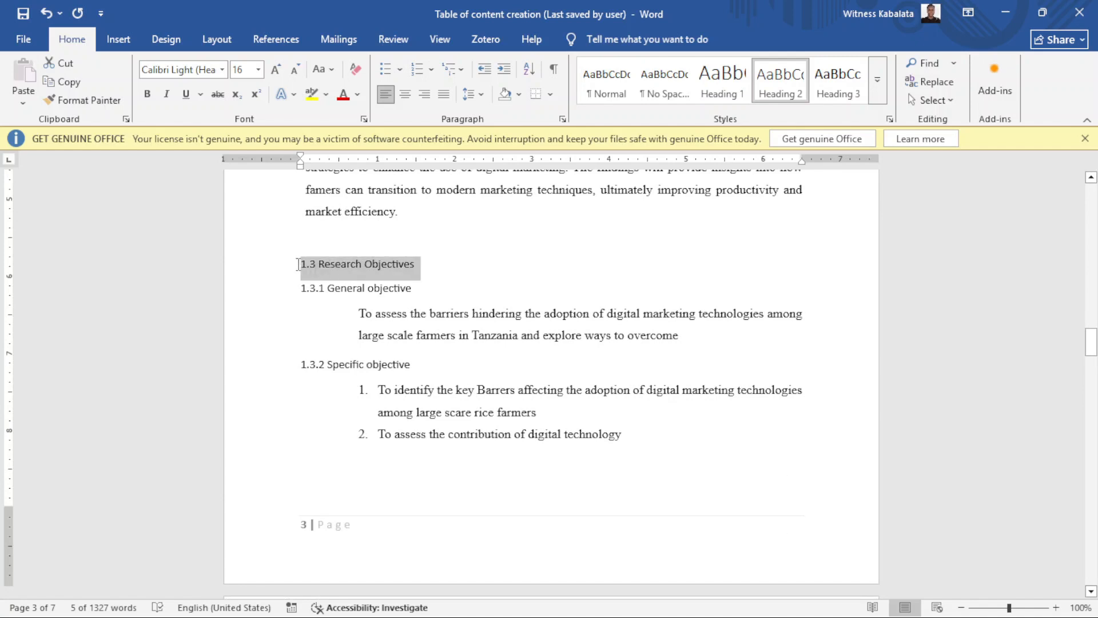
click(779, 80)
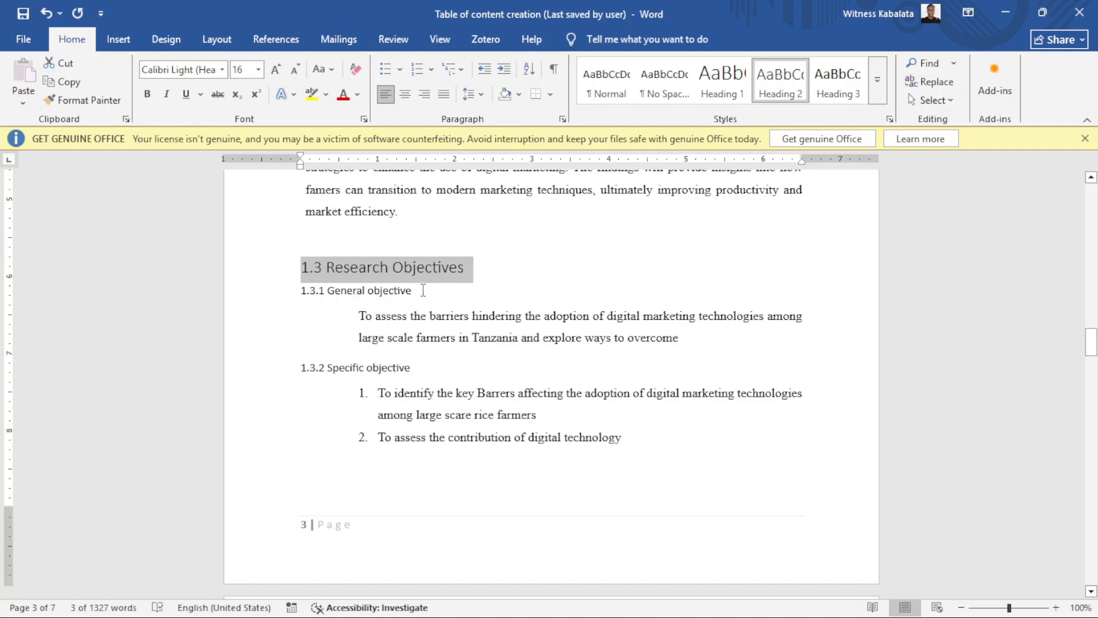
Step: Apply the Heading 3 style to the "1.3.1 General objective" and "1.3.2 Specific objective" lines
drag(421, 289, 299, 285)
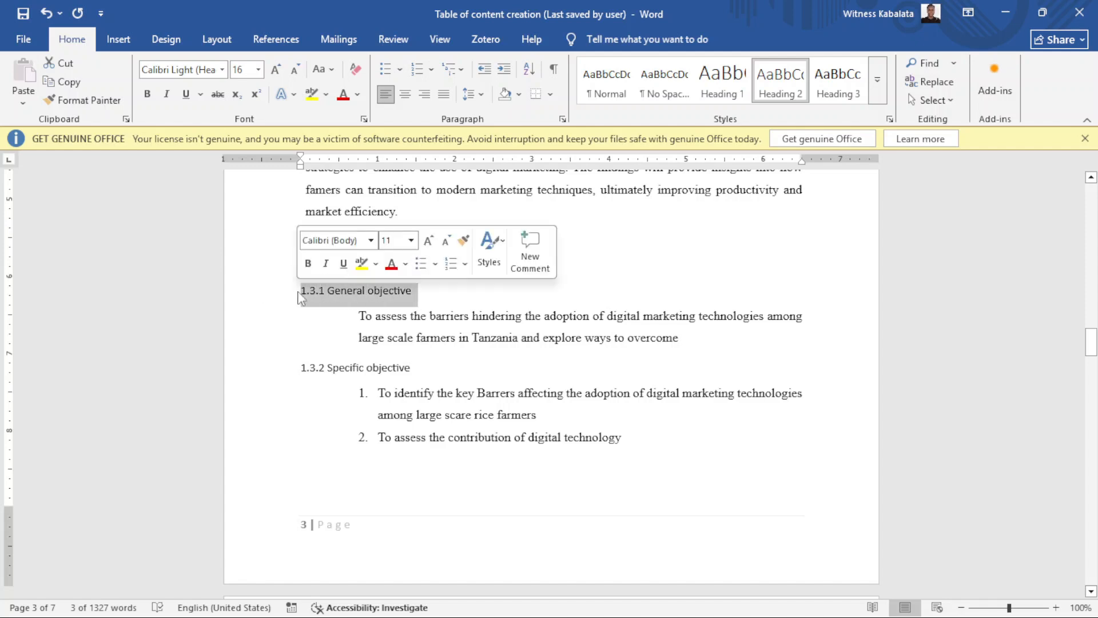
click(837, 80)
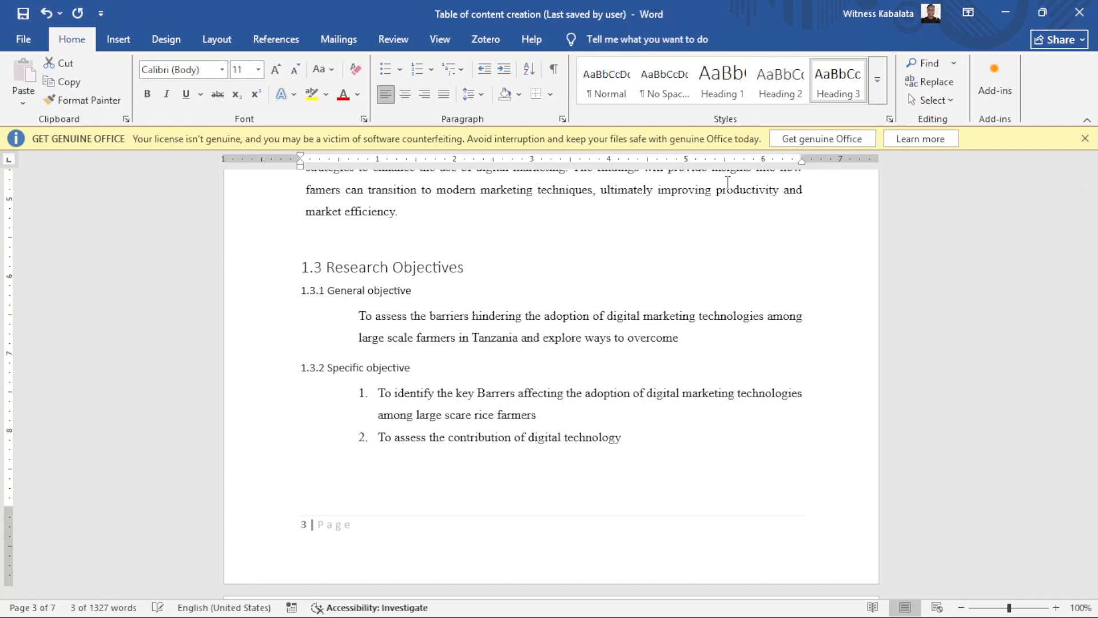
click(412, 371)
drag(412, 371, 288, 366)
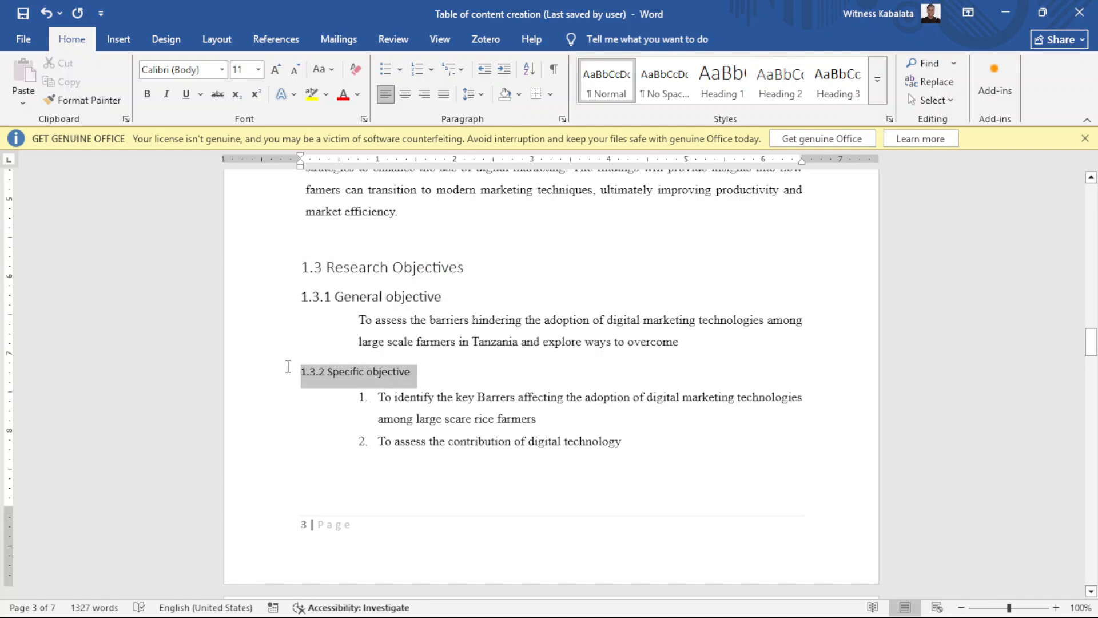
click(838, 80)
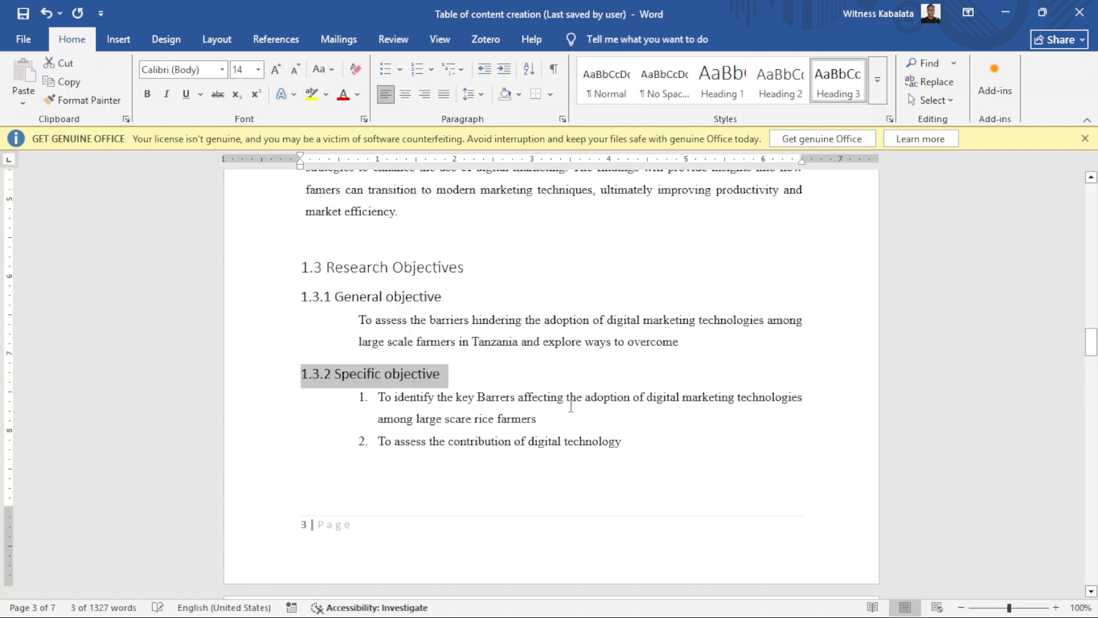
Step: Apply the Heading 2 style to the "1.4 Hypothesis" line
scroll(558, 417, down, 8)
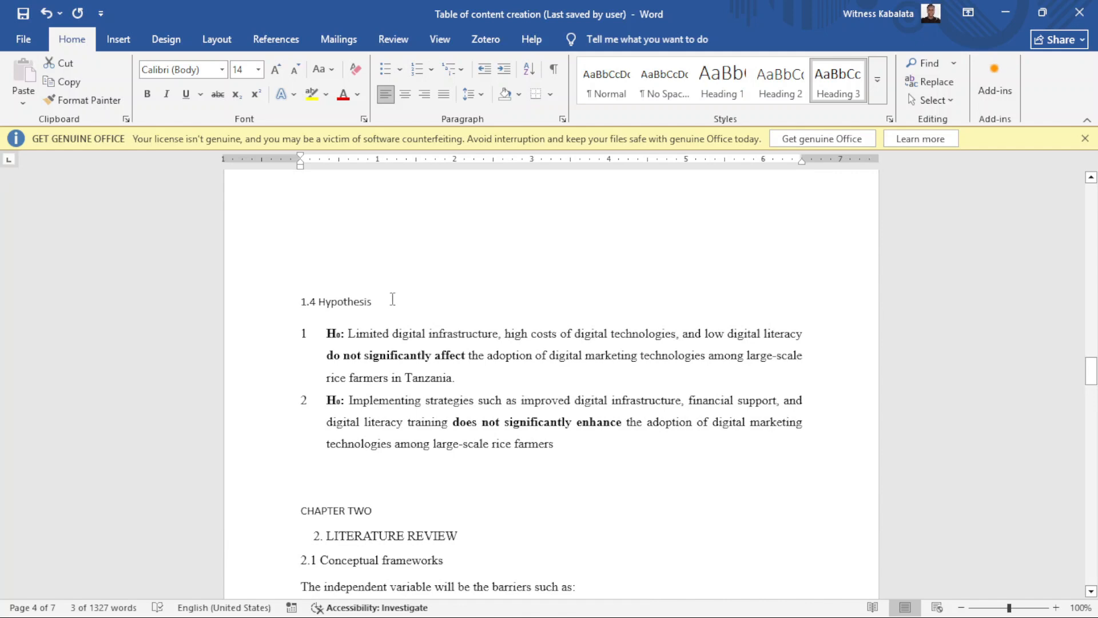
click(287, 300)
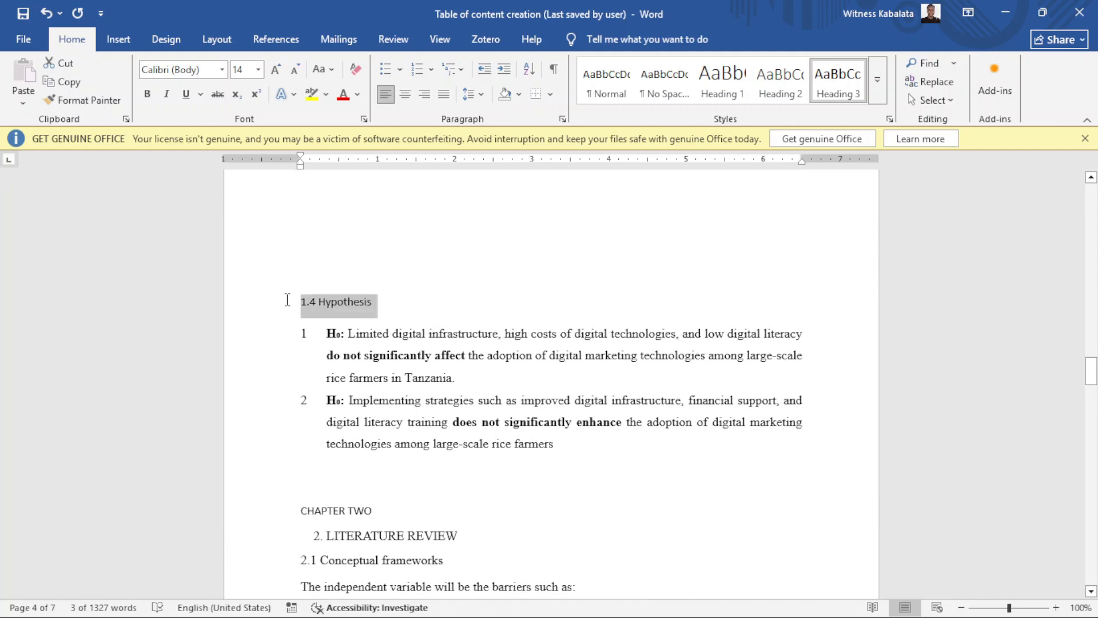
click(780, 80)
Step: Apply the Heading 1 style to the "CHAPTER TWO" and "2. LITERATURE REVIEW" lines
scroll(420, 485, down, 5)
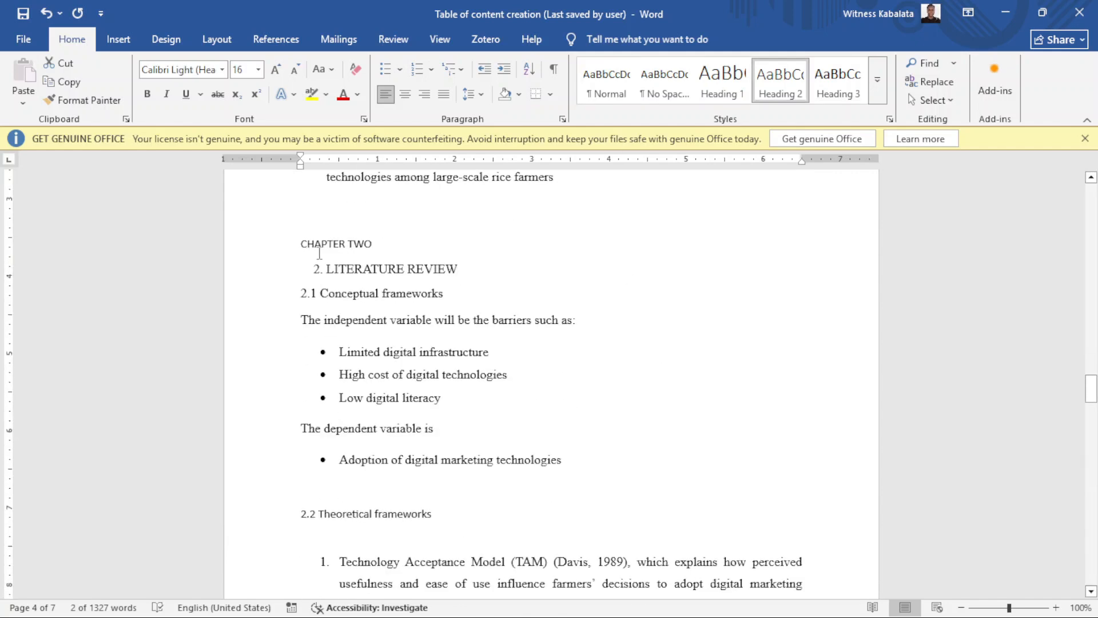
drag(323, 239, 457, 268)
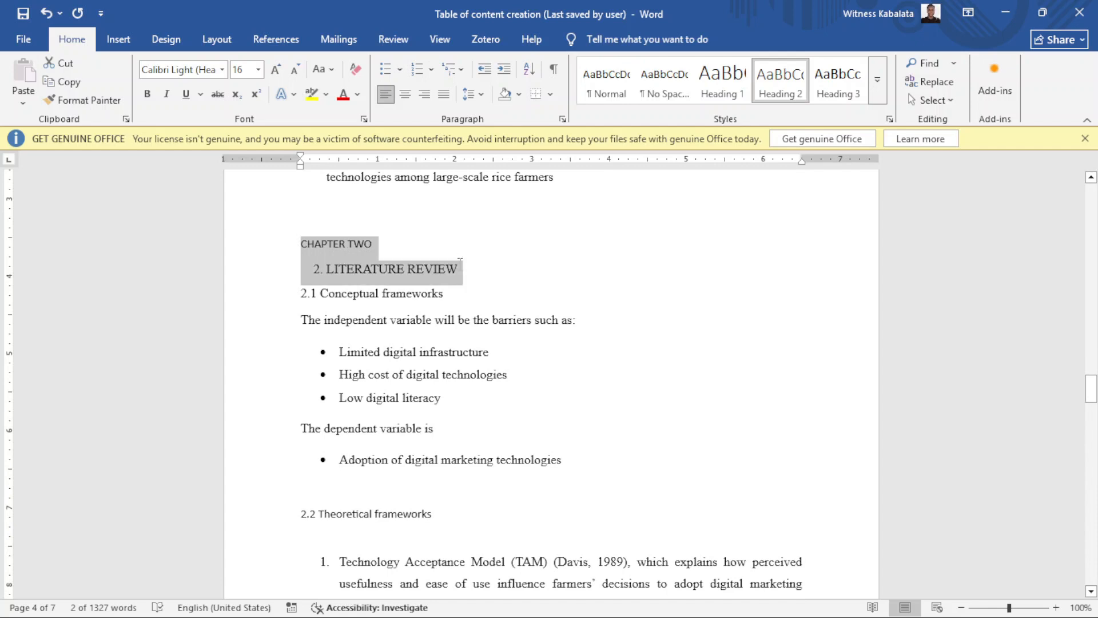
click(714, 97)
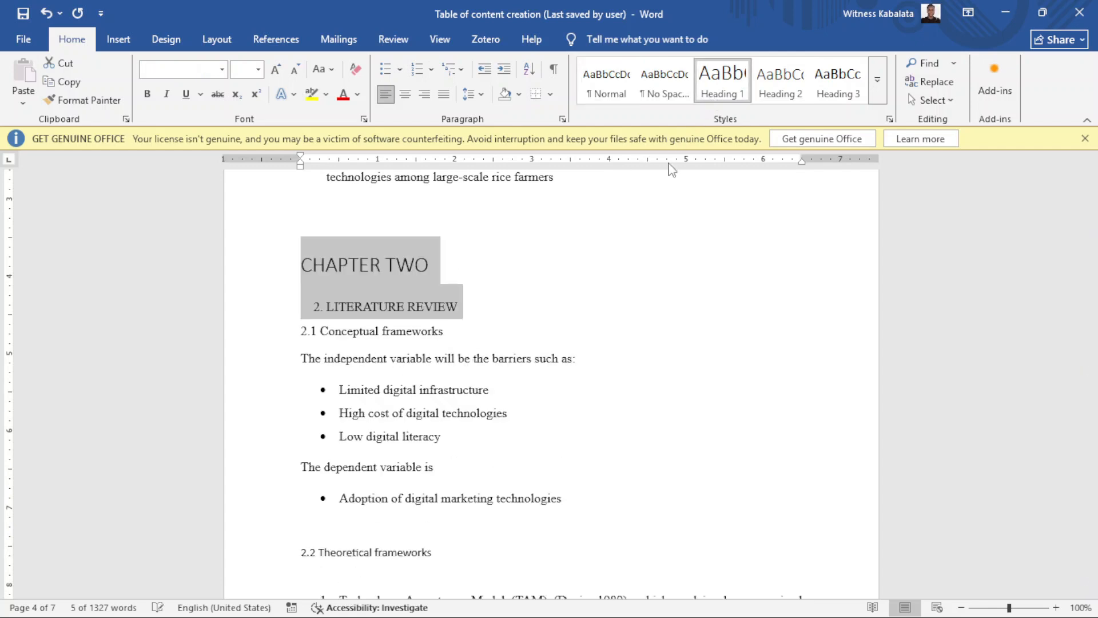
Step: Apply the Heading 2 style to the "2.1 Conceptual frameworks" and "2.2 Theoretical frameworks" lines
click(457, 333)
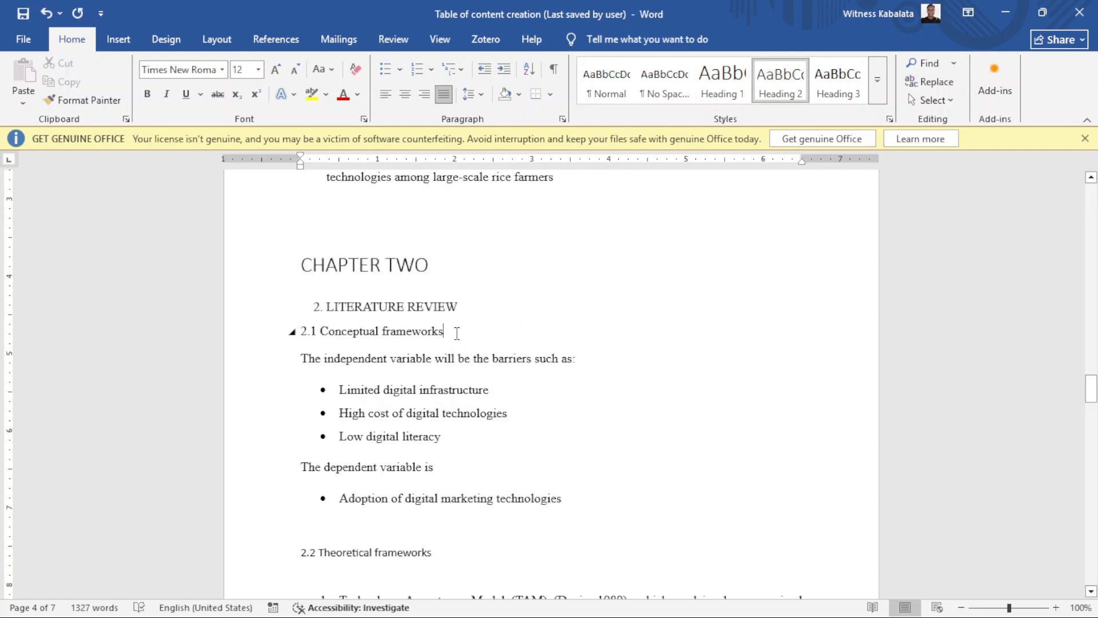
drag(457, 333, 300, 330)
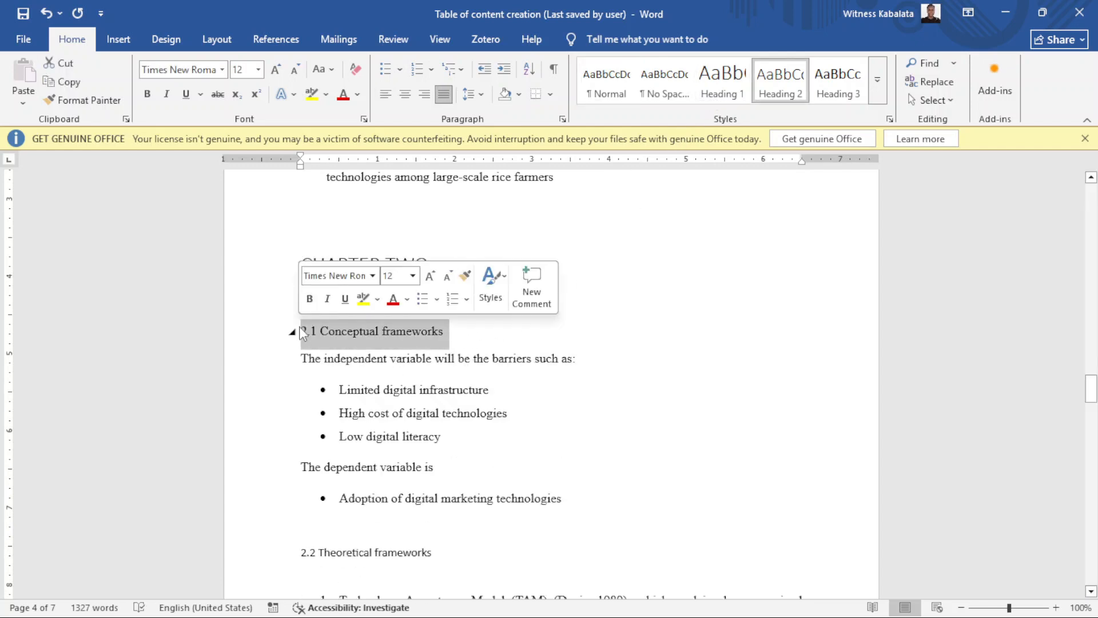
click(780, 80)
scroll(553, 366, down, 6)
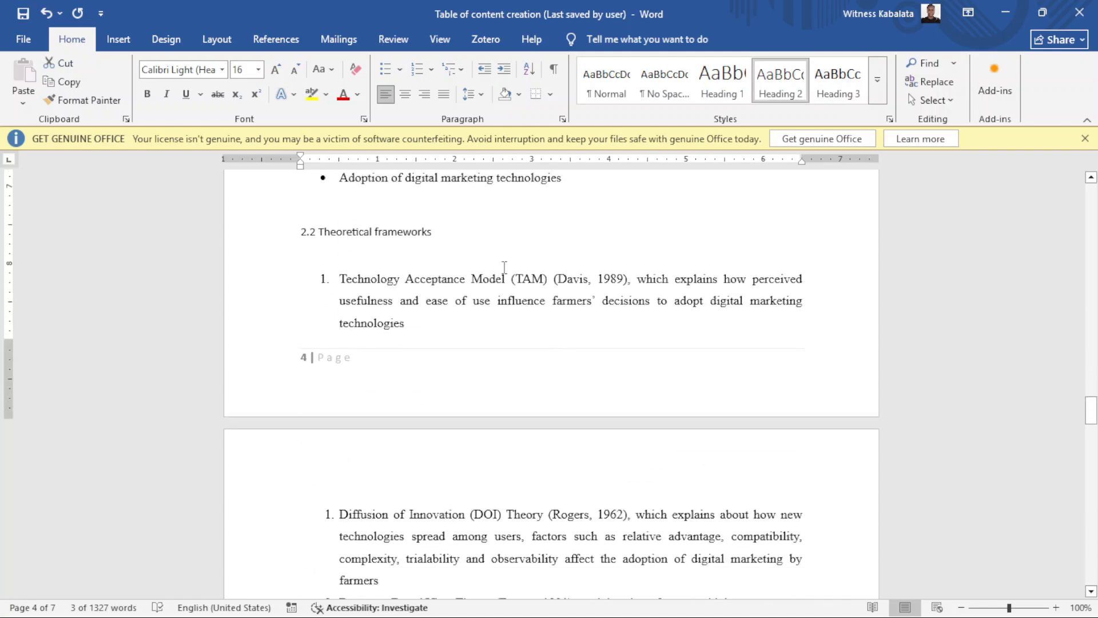
drag(440, 236, 298, 234)
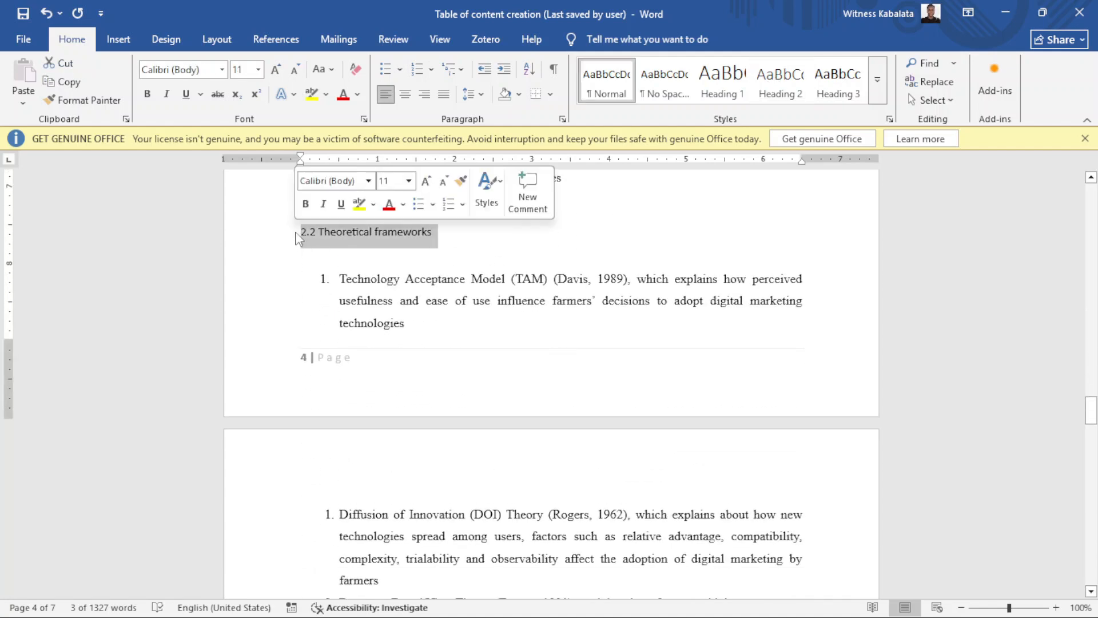
click(780, 94)
Step: Apply the Heading 1 style to the "CHAPTER THREE" and "3. MATERIALS AND METHOD" lines
scroll(483, 407, down, 6)
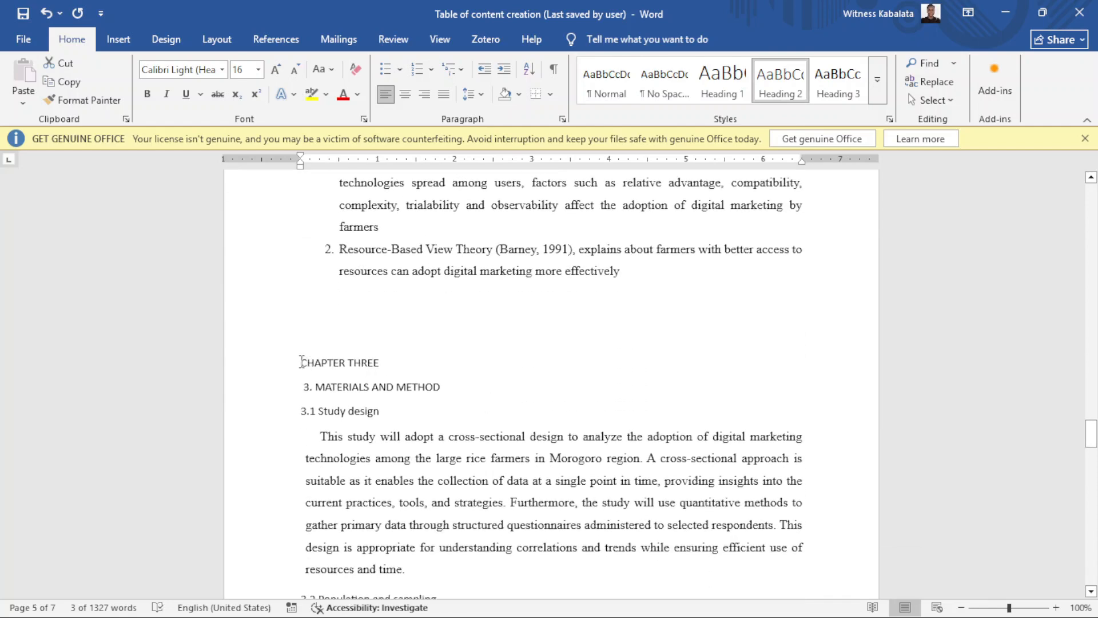
drag(301, 362, 420, 387)
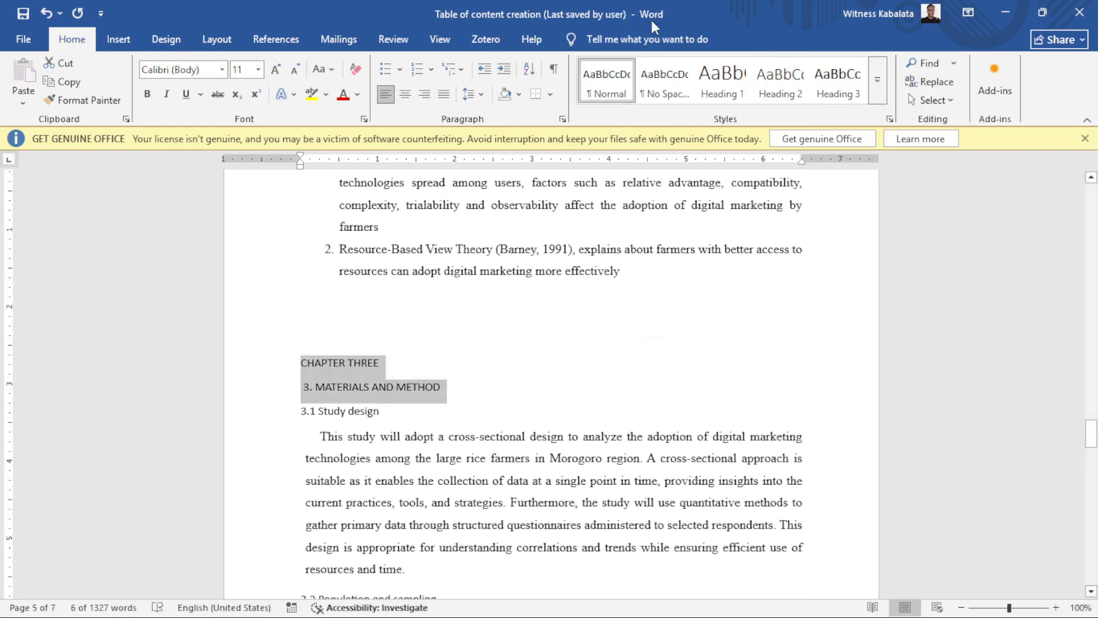
click(722, 82)
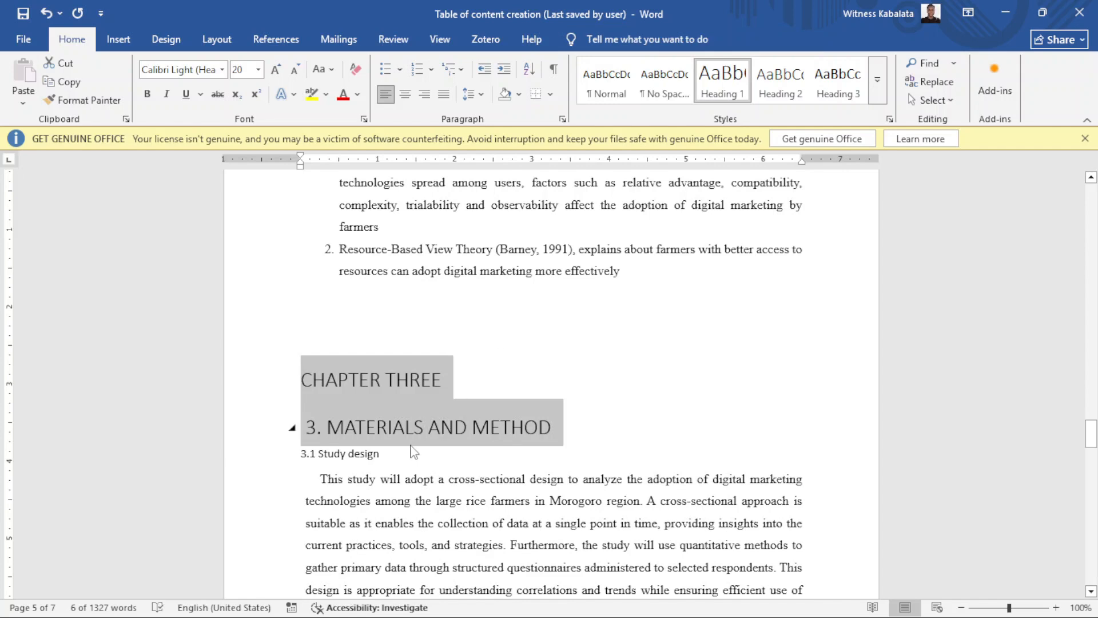
click(405, 427)
Step: Apply the Heading 2 style to the "3.1 Study design" and "3.2 Population and sampling" lines
drag(390, 460, 265, 462)
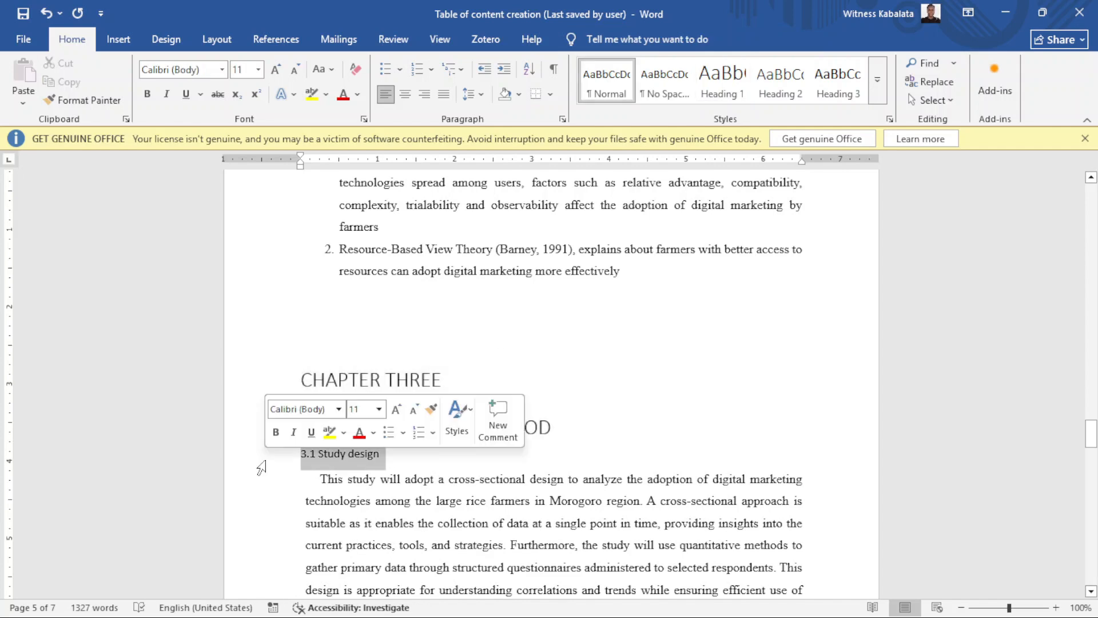
click(781, 96)
scroll(515, 315, down, 6)
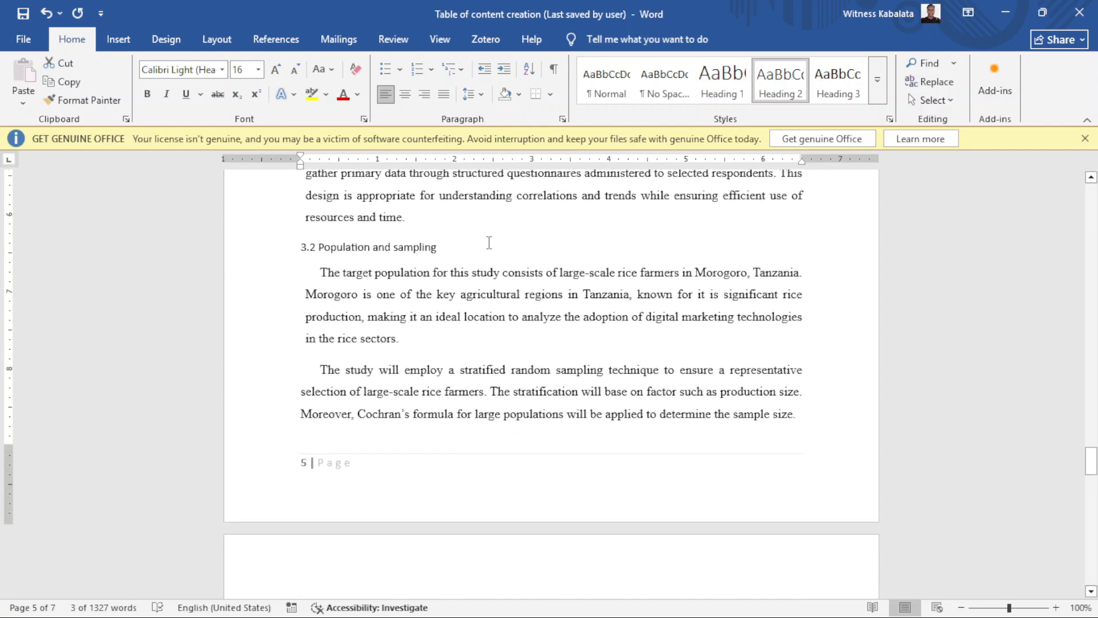
drag(443, 246, 301, 248)
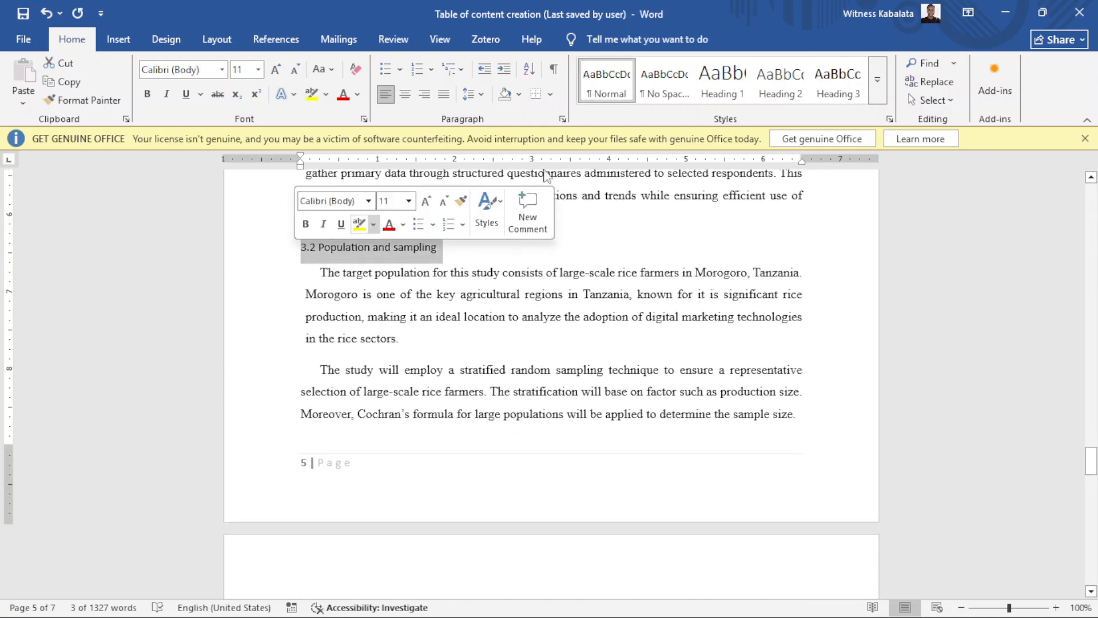
click(781, 83)
Step: Apply the Heading 2 style to the "3.3 Data collection" and "3.4 Data analysis" lines
scroll(457, 389, down, 5)
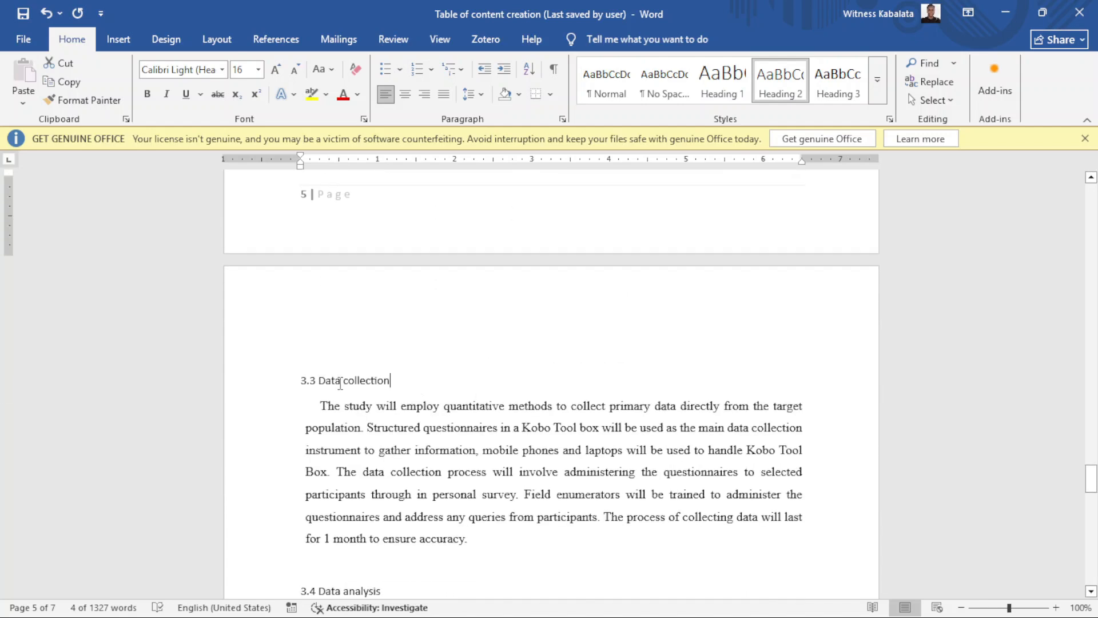
drag(341, 382, 299, 382)
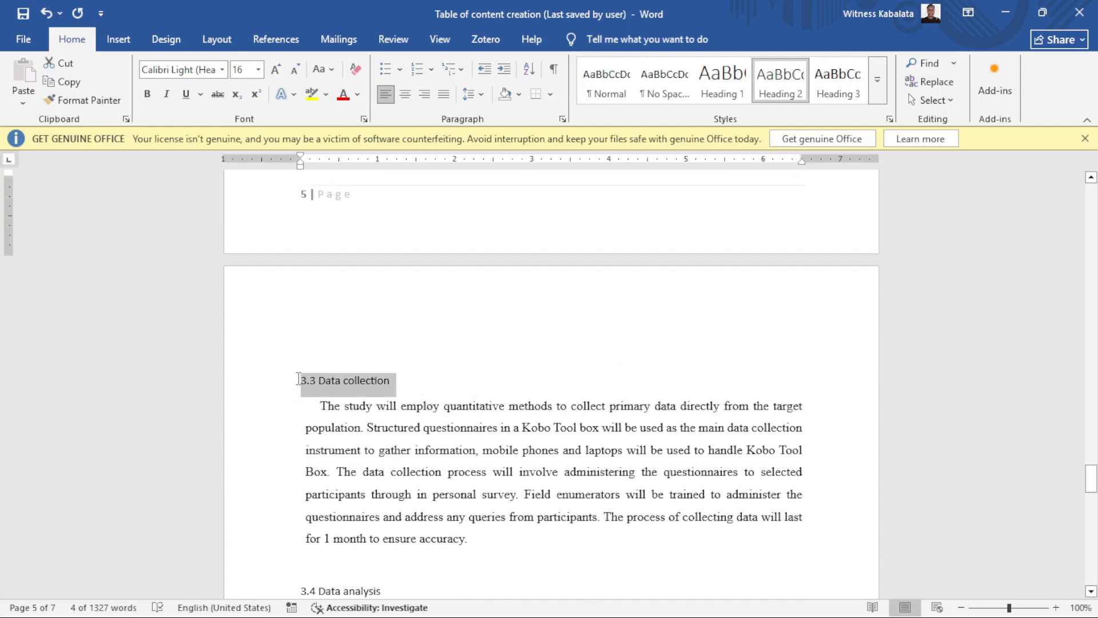
click(779, 91)
scroll(386, 348, down, 4)
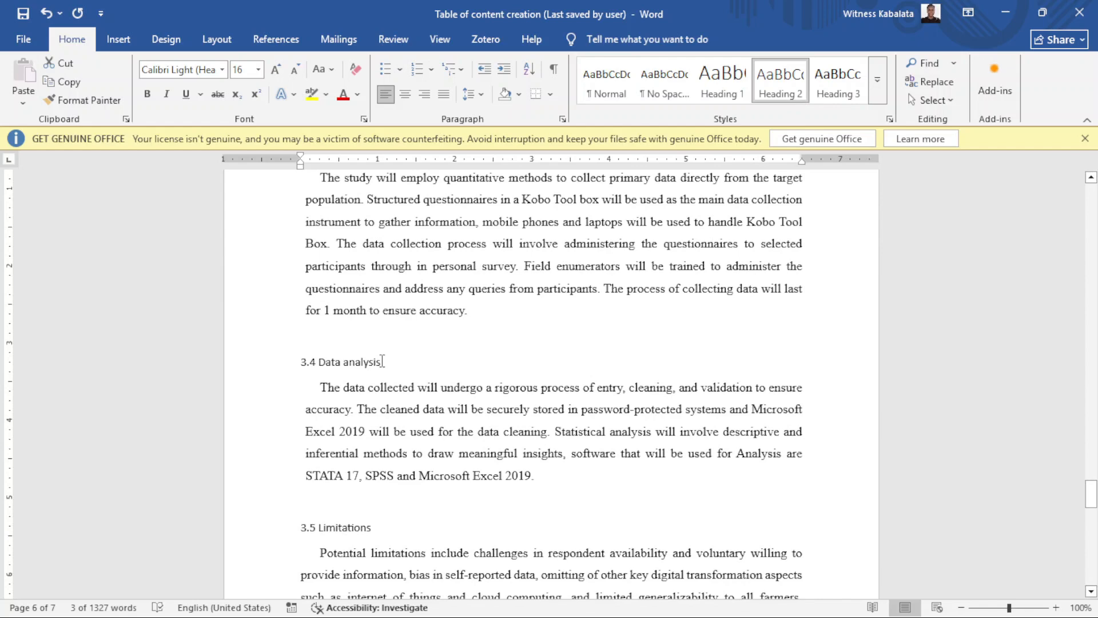
drag(383, 362, 300, 362)
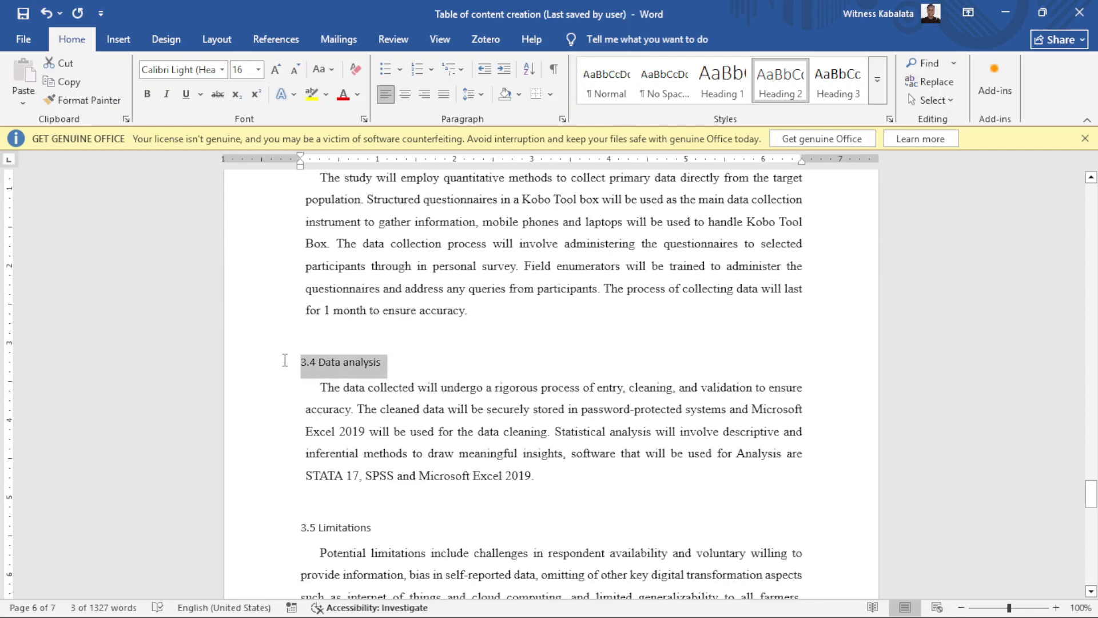
click(798, 75)
Step: Apply the Heading 2 style to the "3.5 Limitations" and "3.6 Study timeline" lines
scroll(534, 400, down, 5)
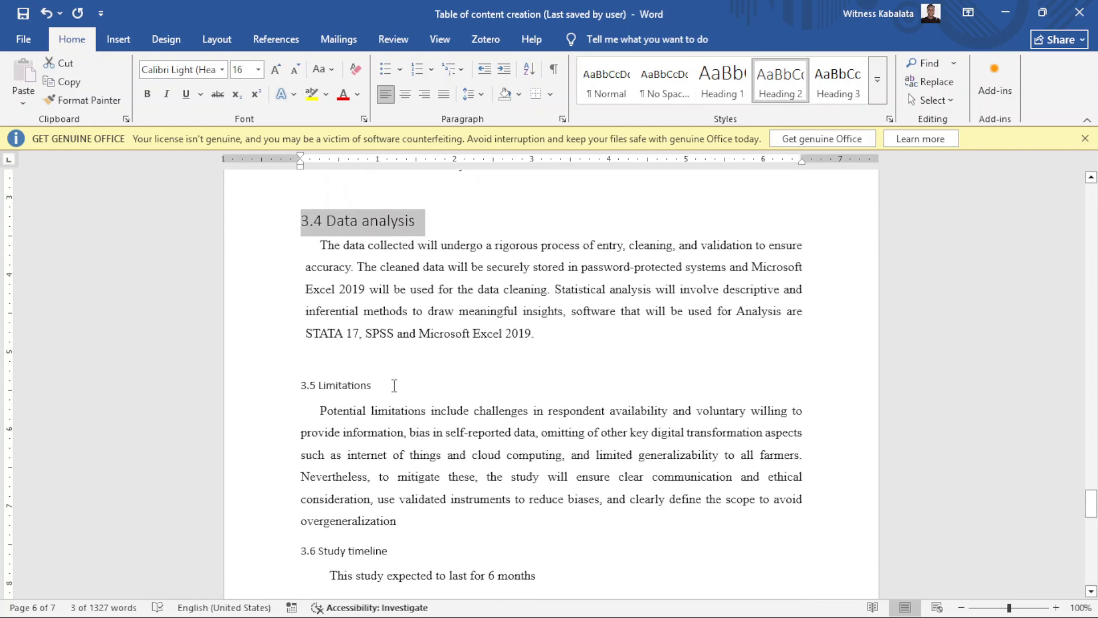
drag(388, 385, 300, 385)
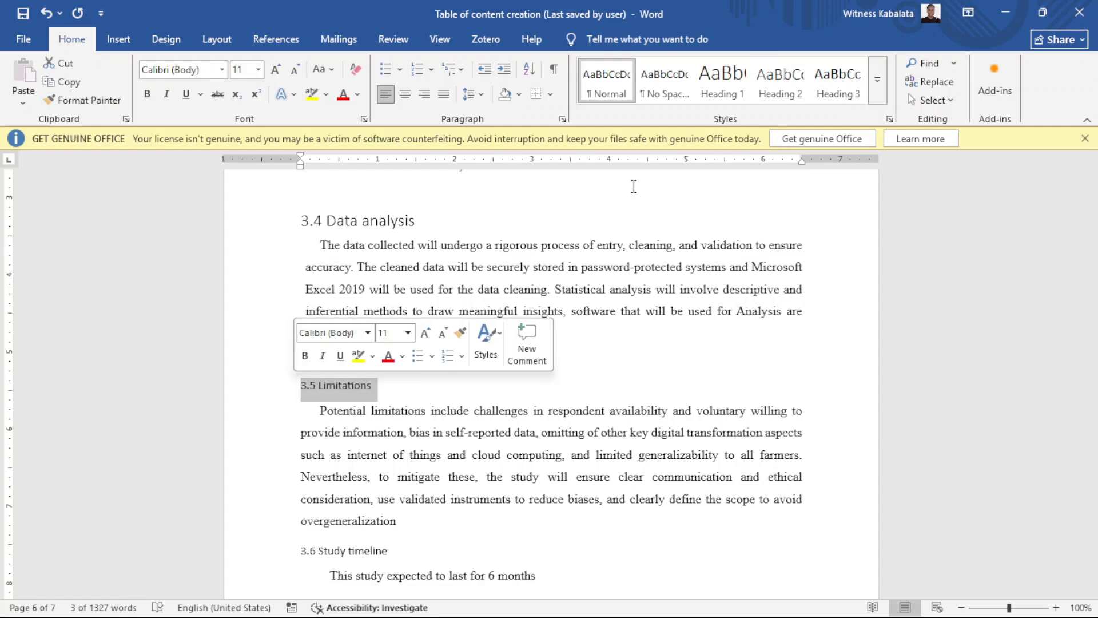
click(782, 91)
scroll(508, 372, down, 5)
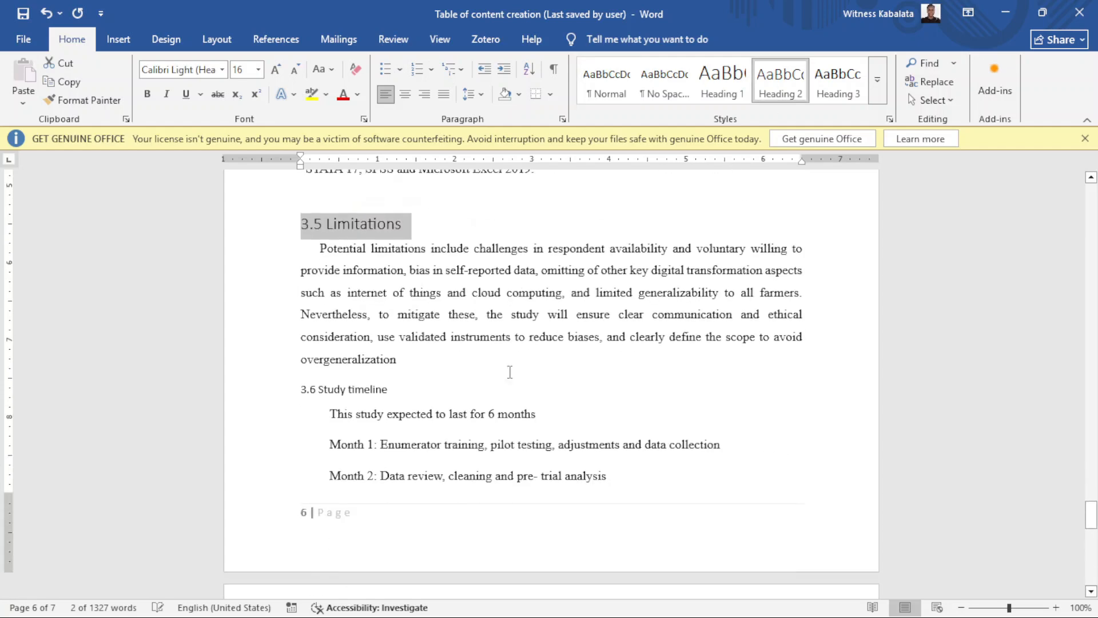
drag(400, 387, 304, 388)
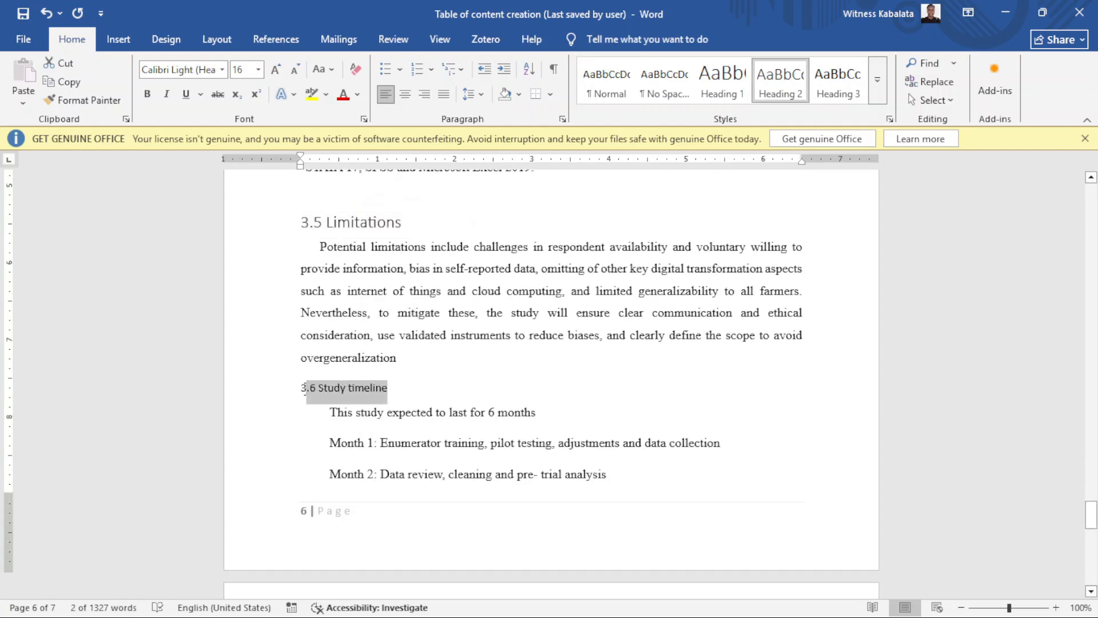
click(795, 96)
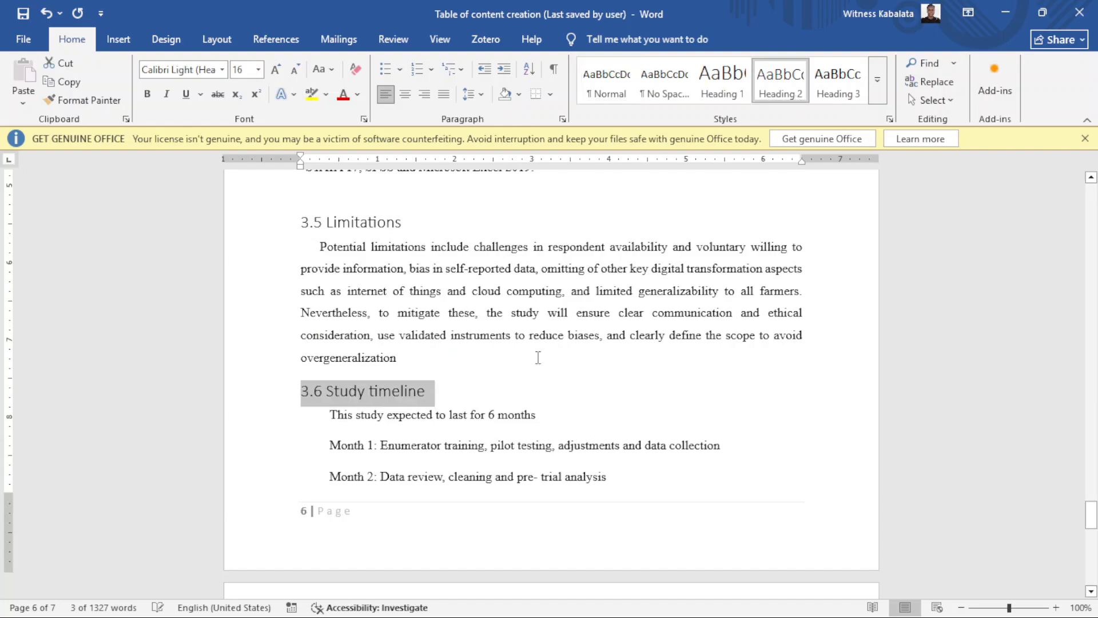
Step: Insert the built-in automatic table of contents with the title "Table of Contents" on the blank first page
scroll(534, 287, down, 8)
scroll(538, 357, down, 8)
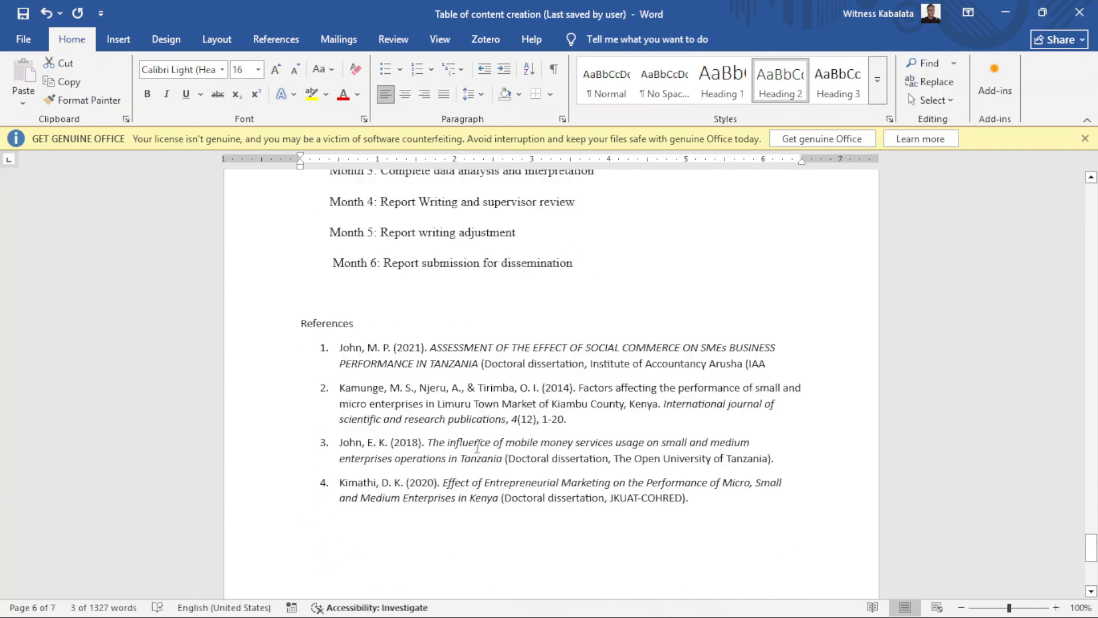
scroll(478, 452, up, 20)
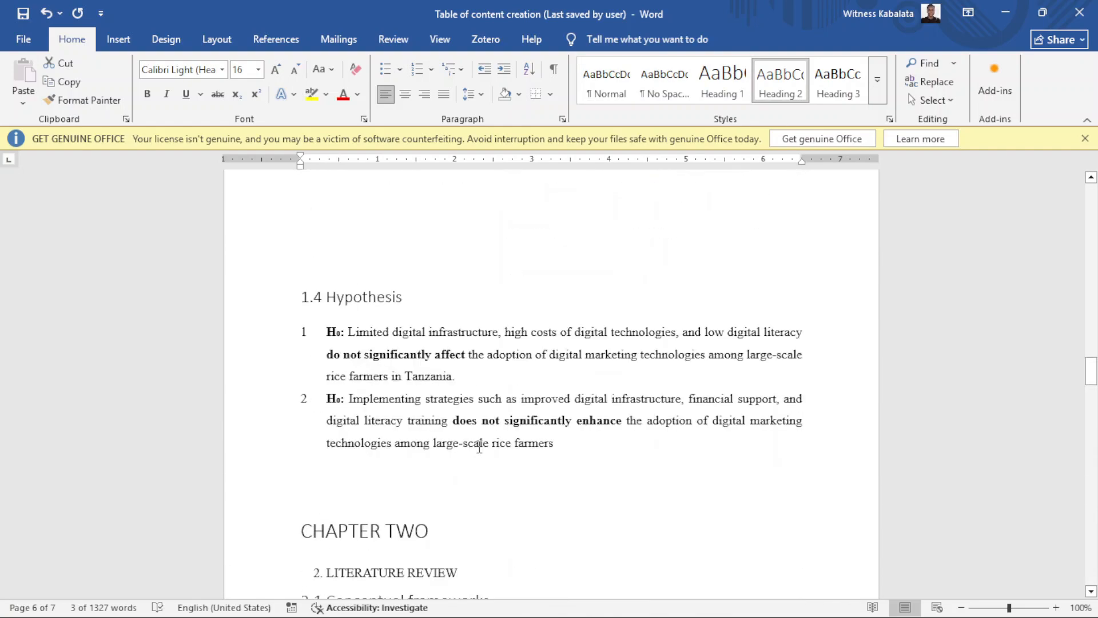
scroll(480, 447, up, 20)
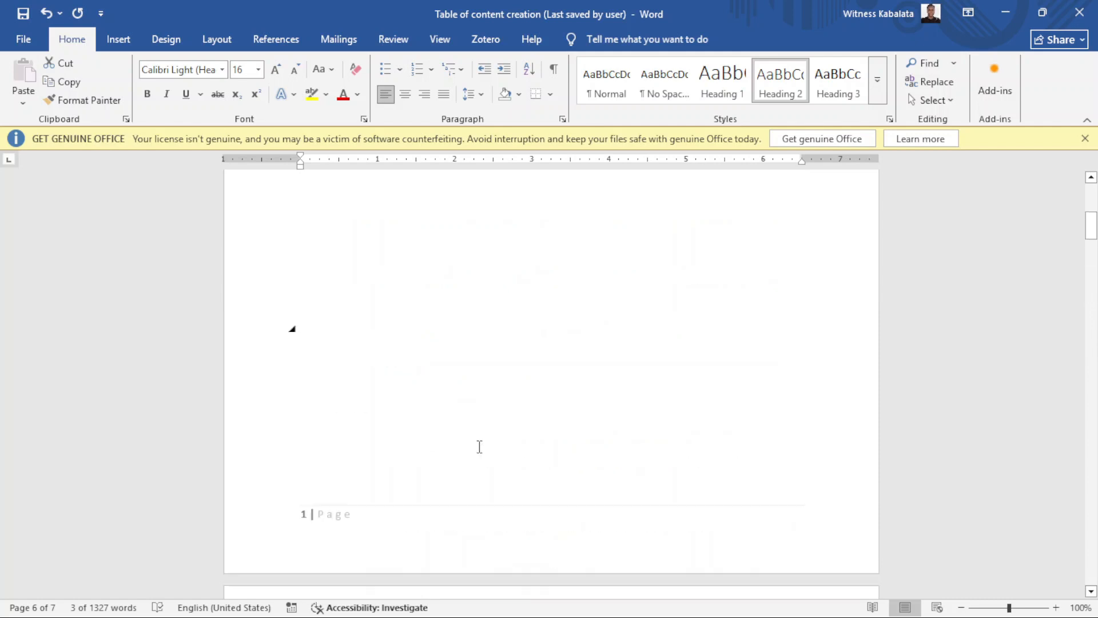
click(430, 431)
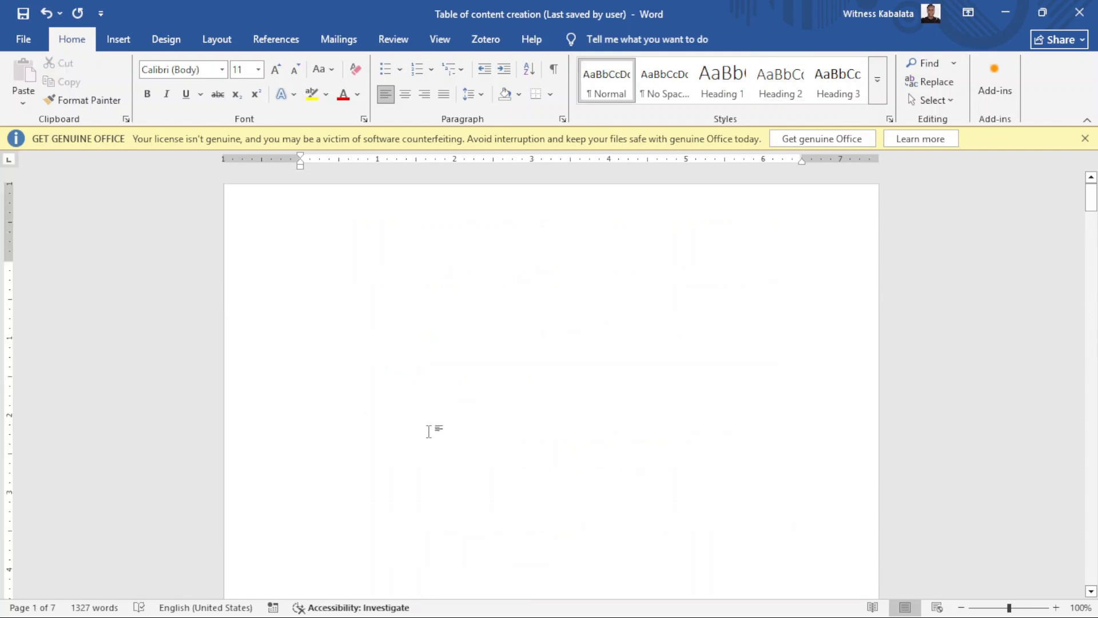
click(275, 42)
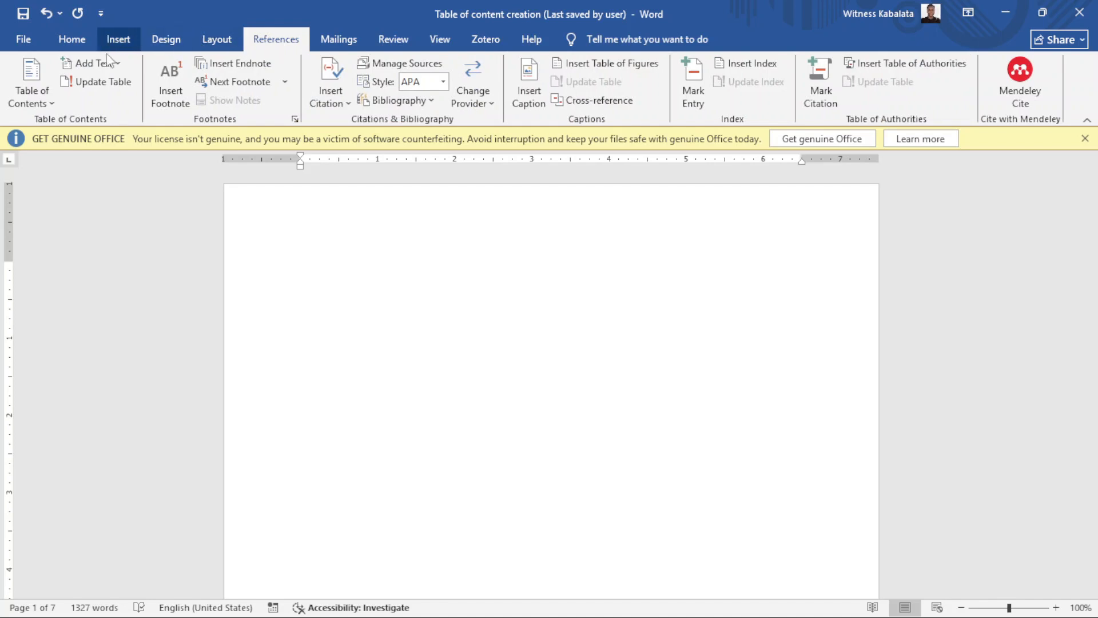
click(29, 106)
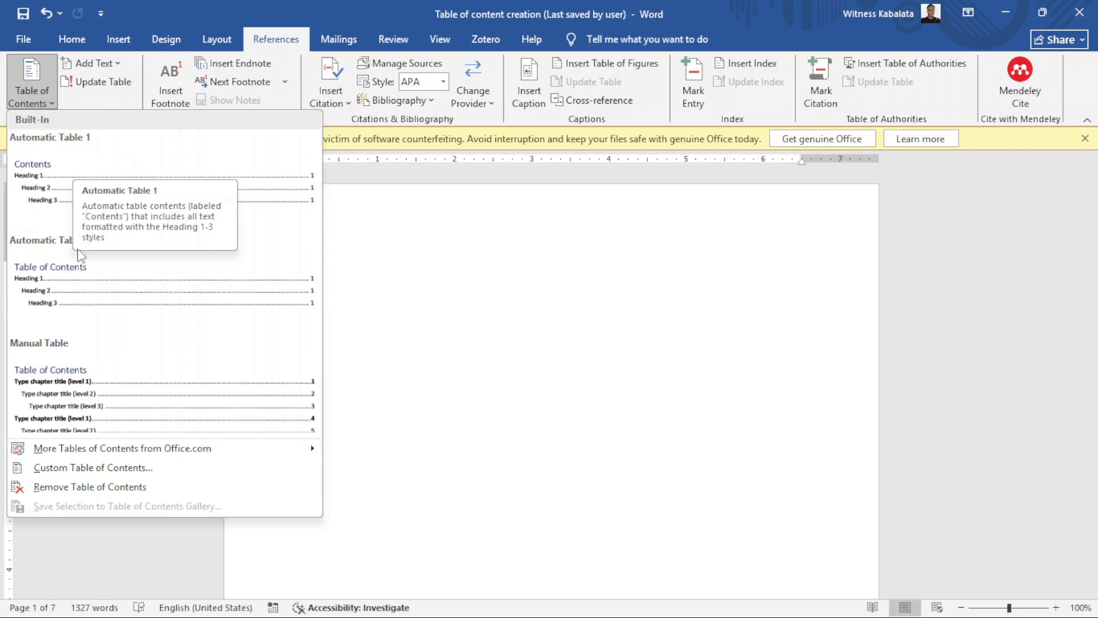
click(69, 275)
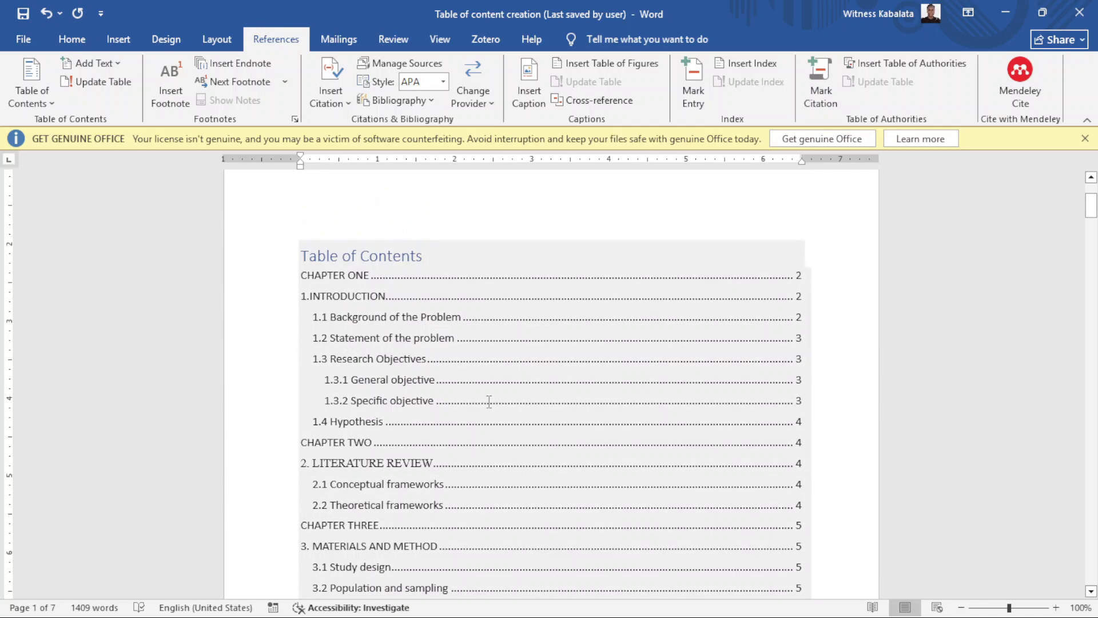
Step: Review the entries and page numbers of the inserted table of contents and the pages that follow it
scroll(489, 401, down, 3)
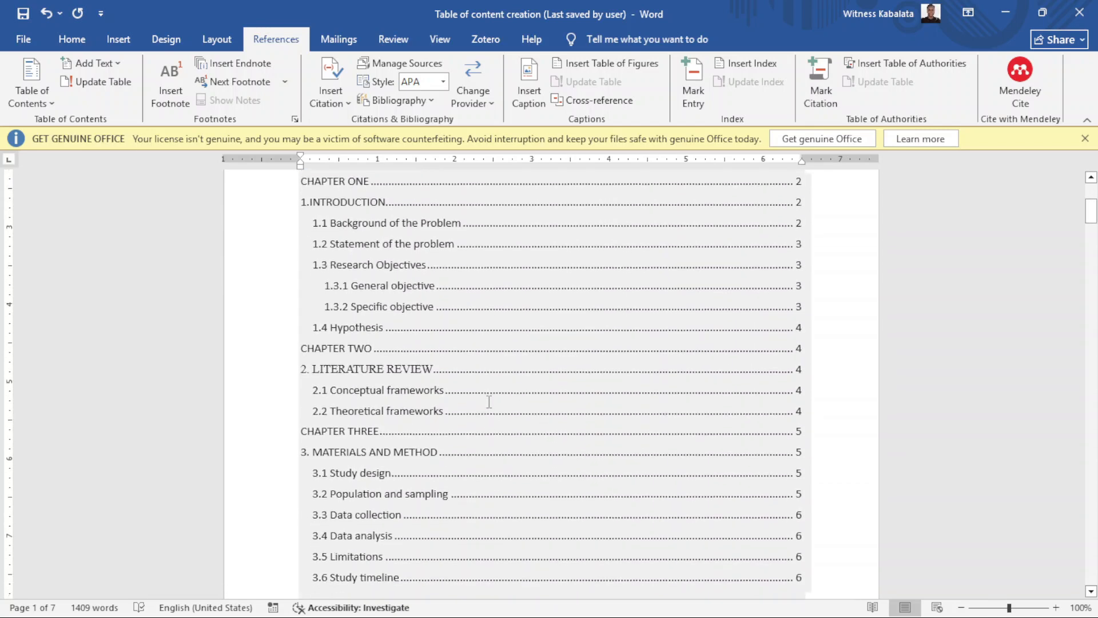
scroll(489, 401, down, 20)
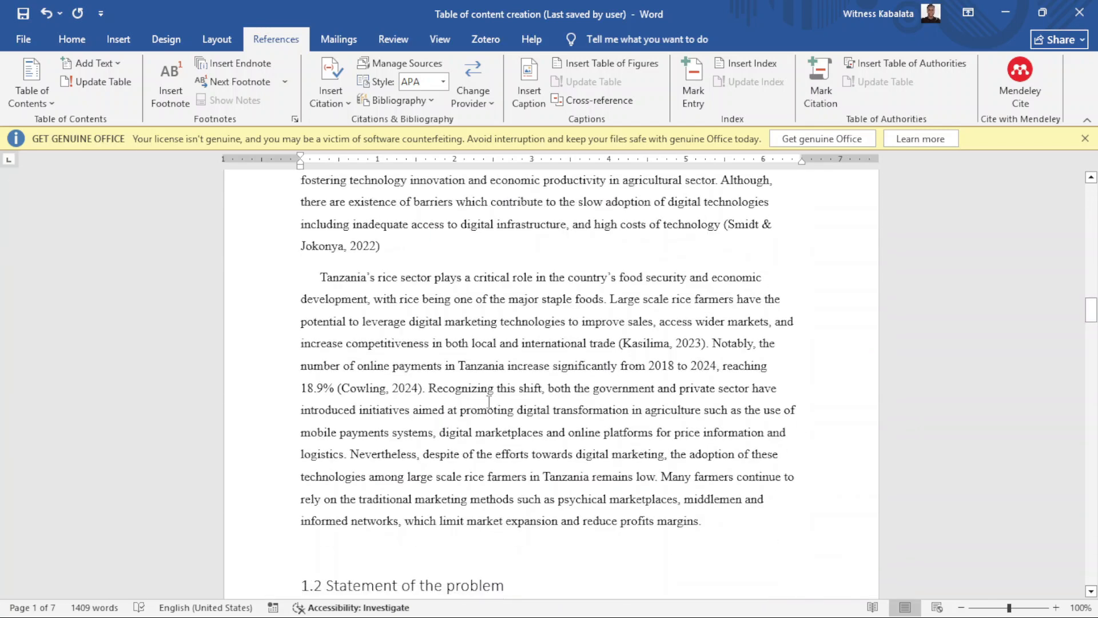
scroll(489, 401, down, 10)
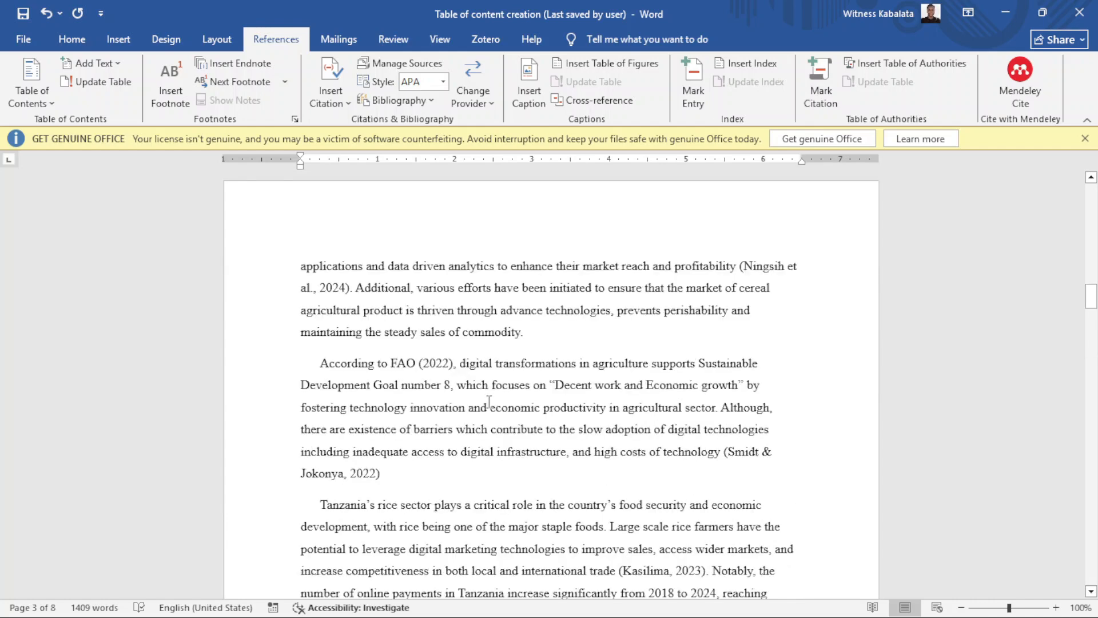
scroll(489, 401, up, 20)
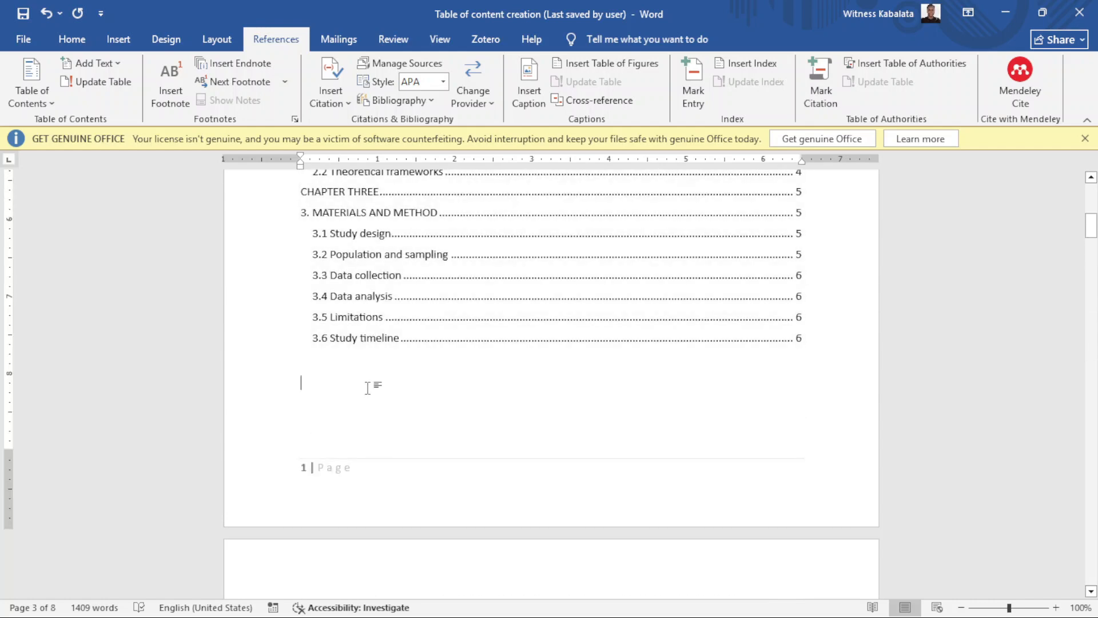
Step: Insert a page break before the "References" line so it starts on a new page with the reference list
scroll(367, 388, down, 10)
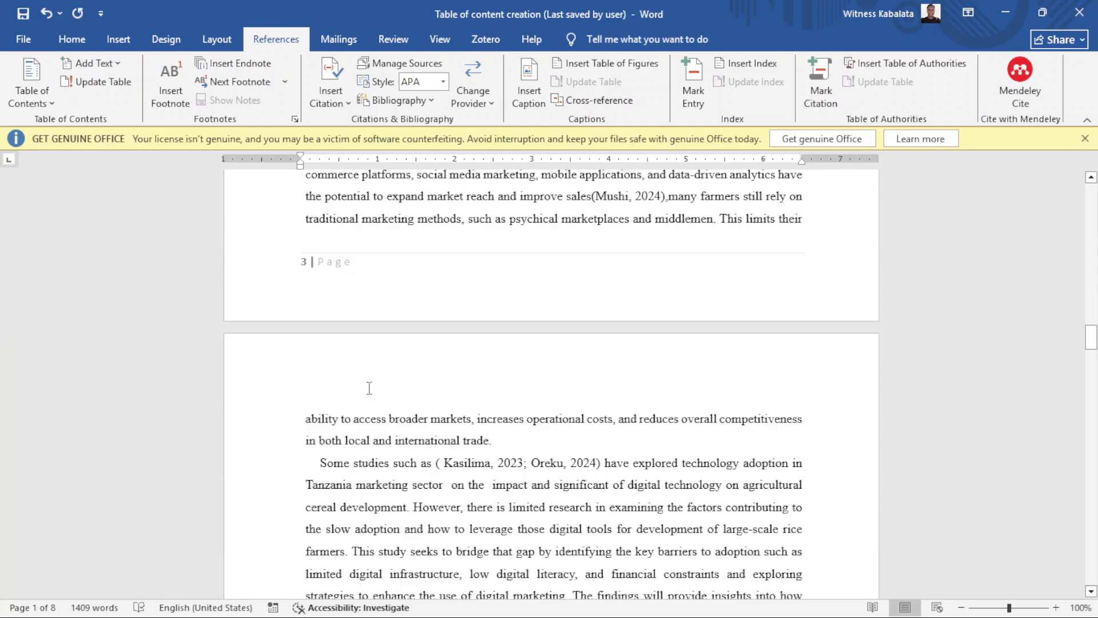
scroll(370, 394, down, 20)
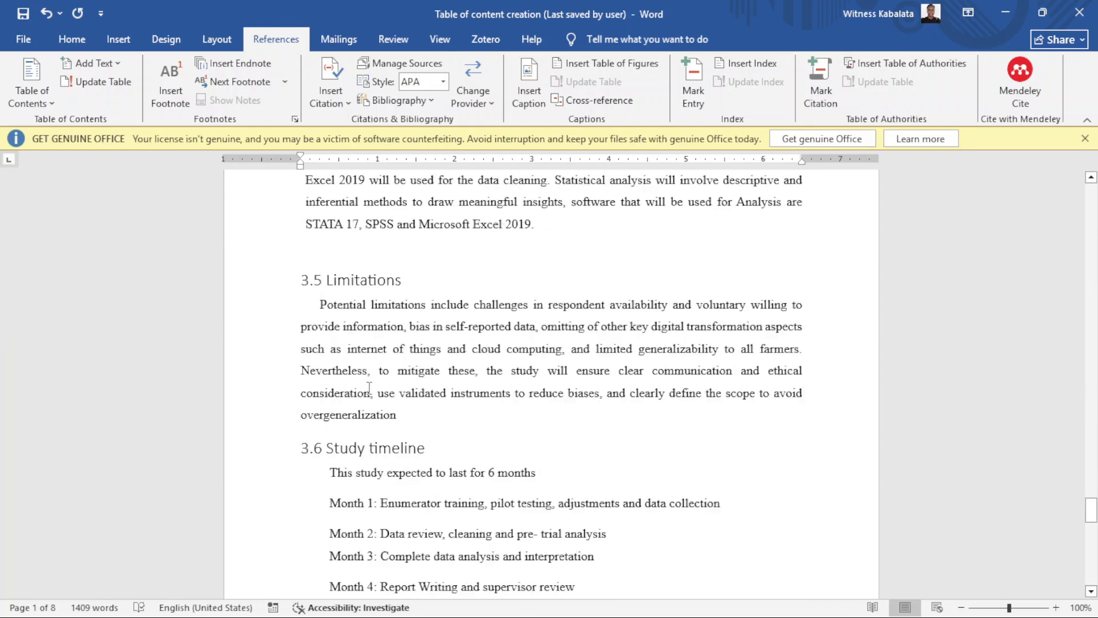
scroll(369, 388, up, 10)
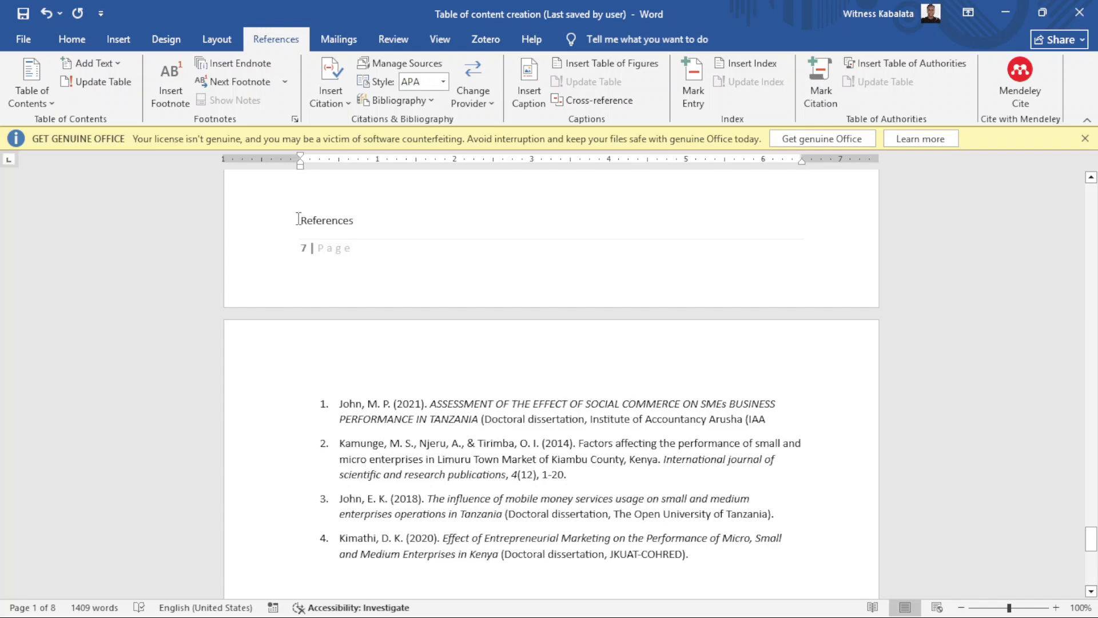
click(298, 219)
key(ctrl+Return)
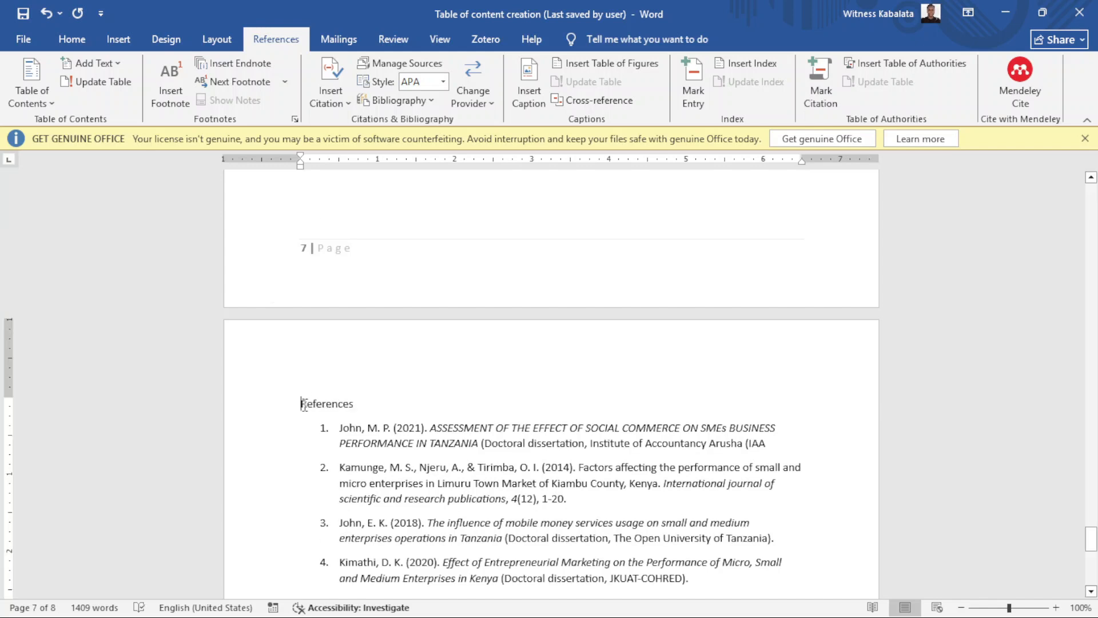
Step: Apply the Heading 1 style to the "References" line above the reference list
drag(303, 404, 358, 404)
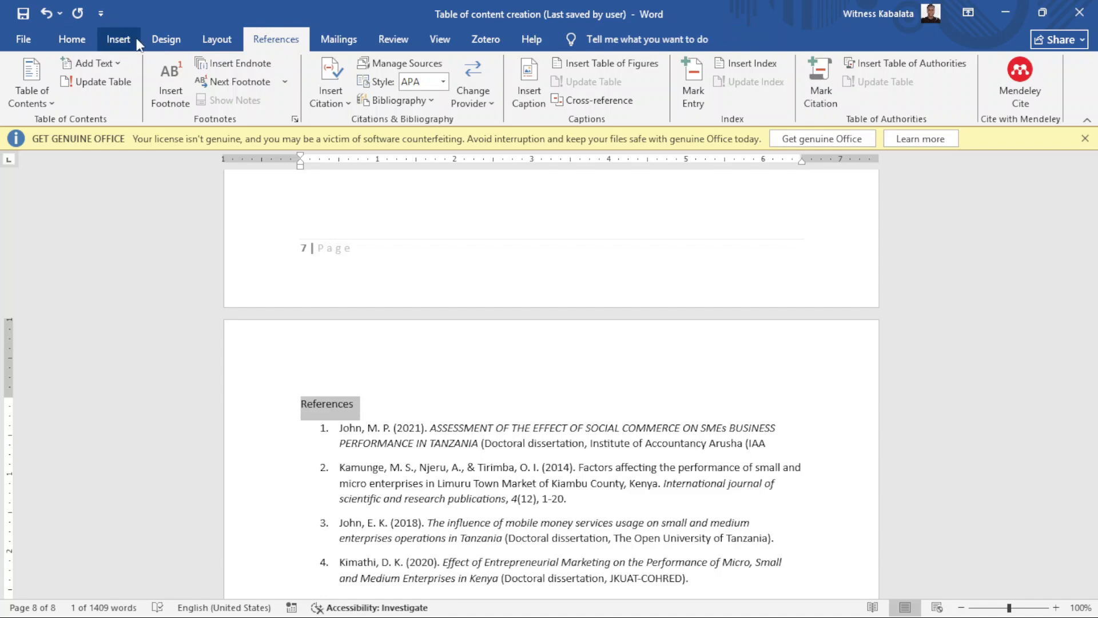
click(83, 37)
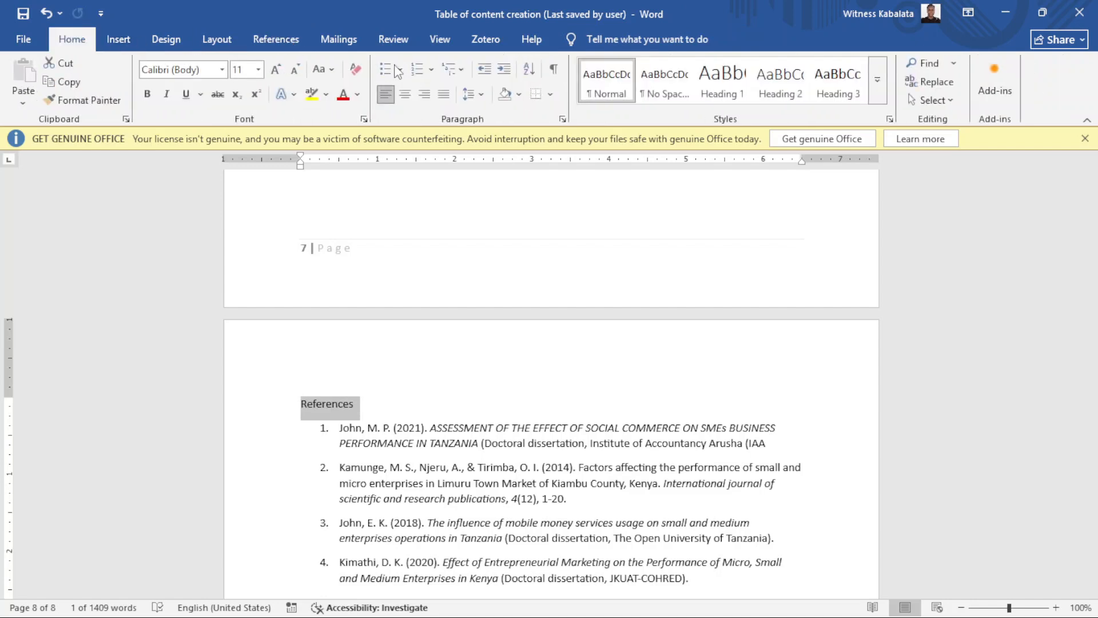
click(742, 96)
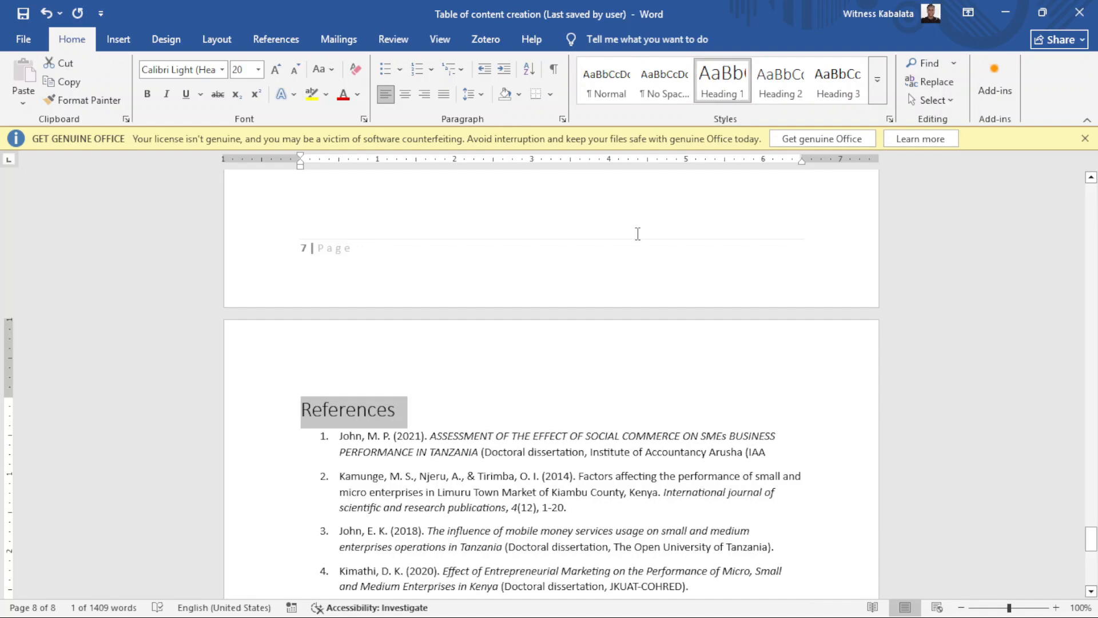
Step: Update the entire table of contents, covering both entries and page numbers, and check the refreshed list
scroll(636, 233, up, 20)
scroll(637, 233, up, 20)
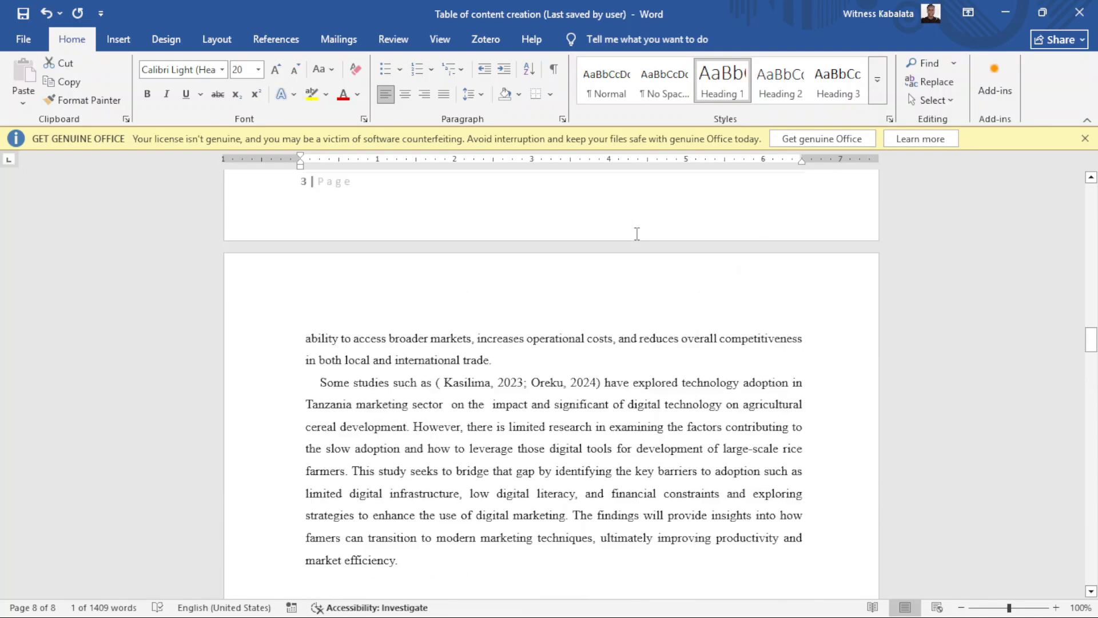
scroll(637, 234, up, 15)
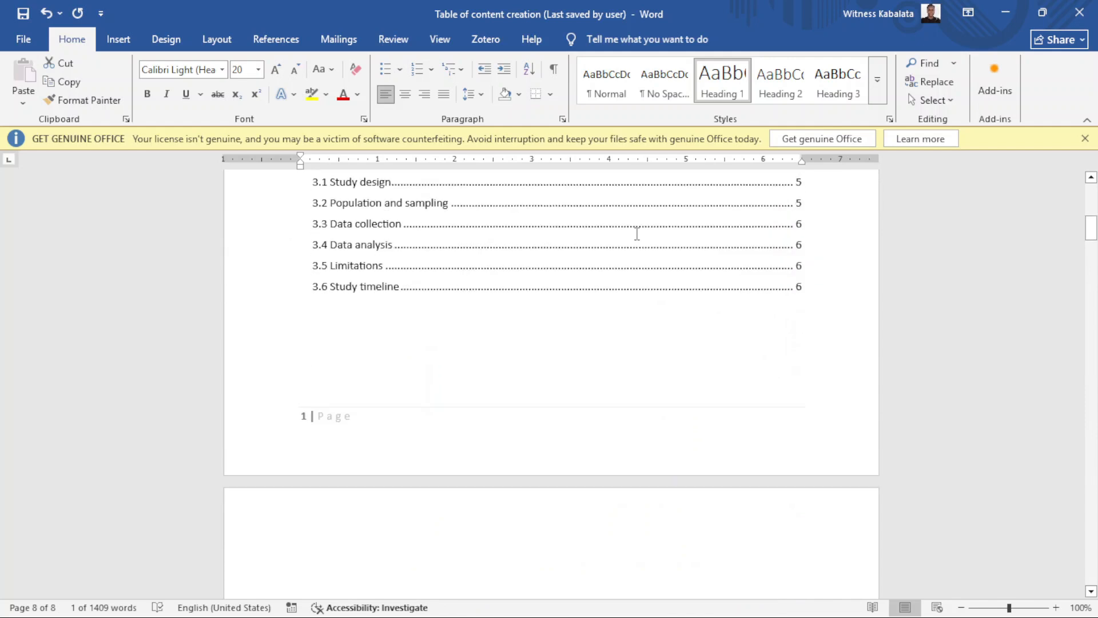
click(549, 352)
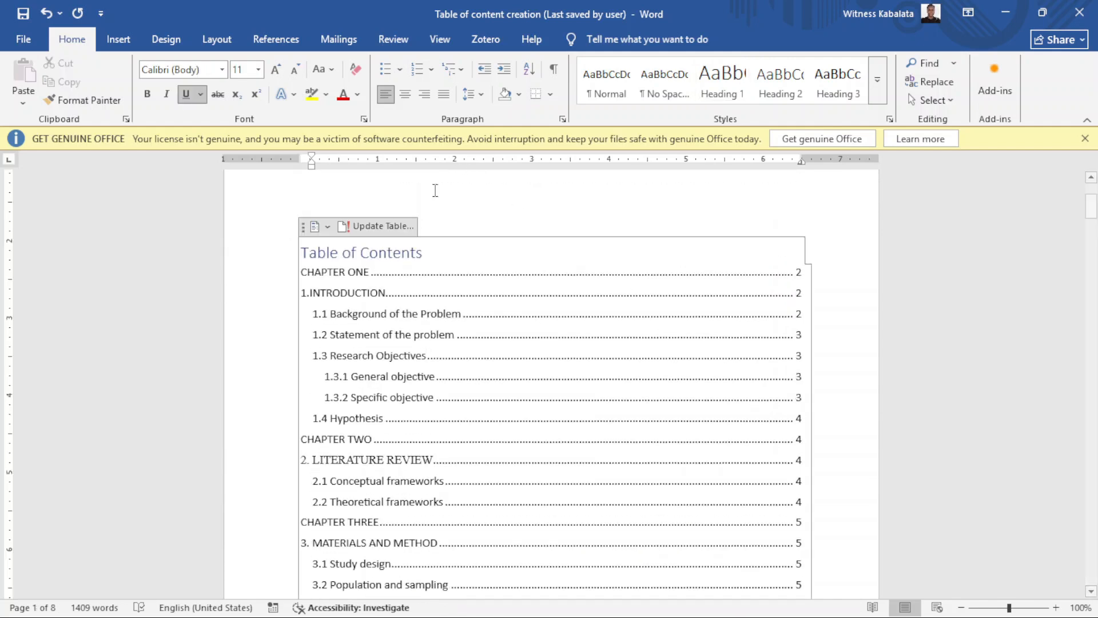
click(403, 226)
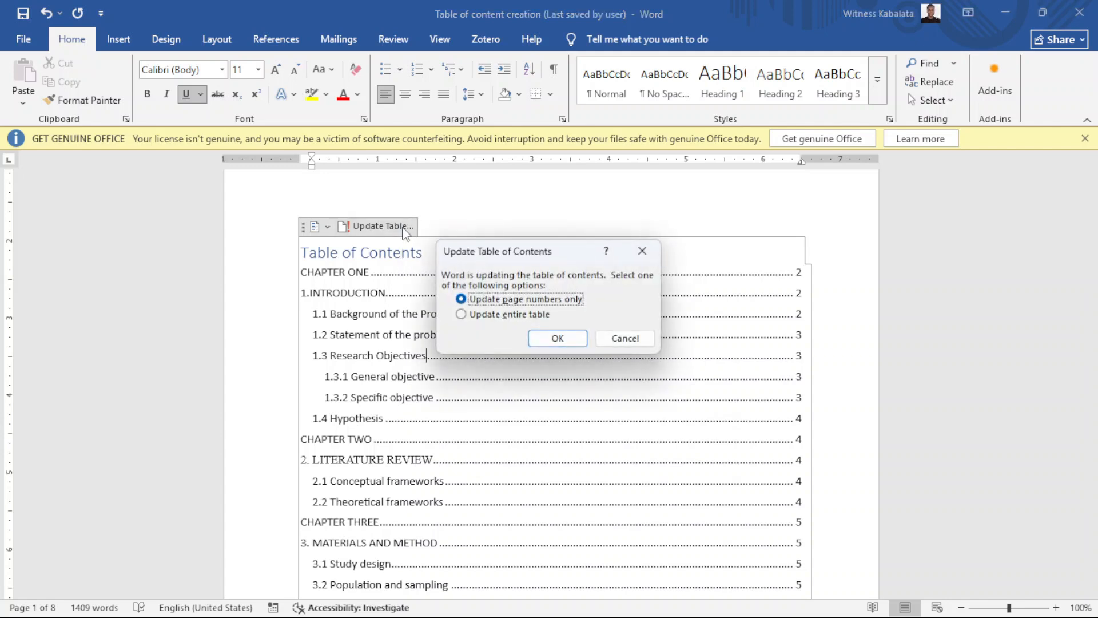
click(461, 316)
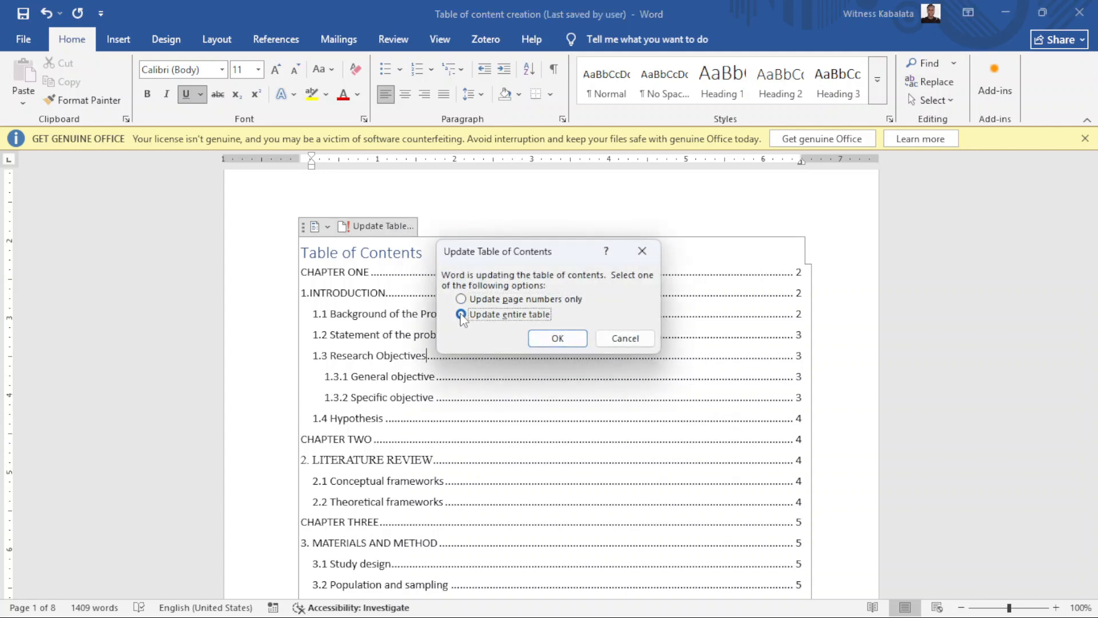
click(549, 338)
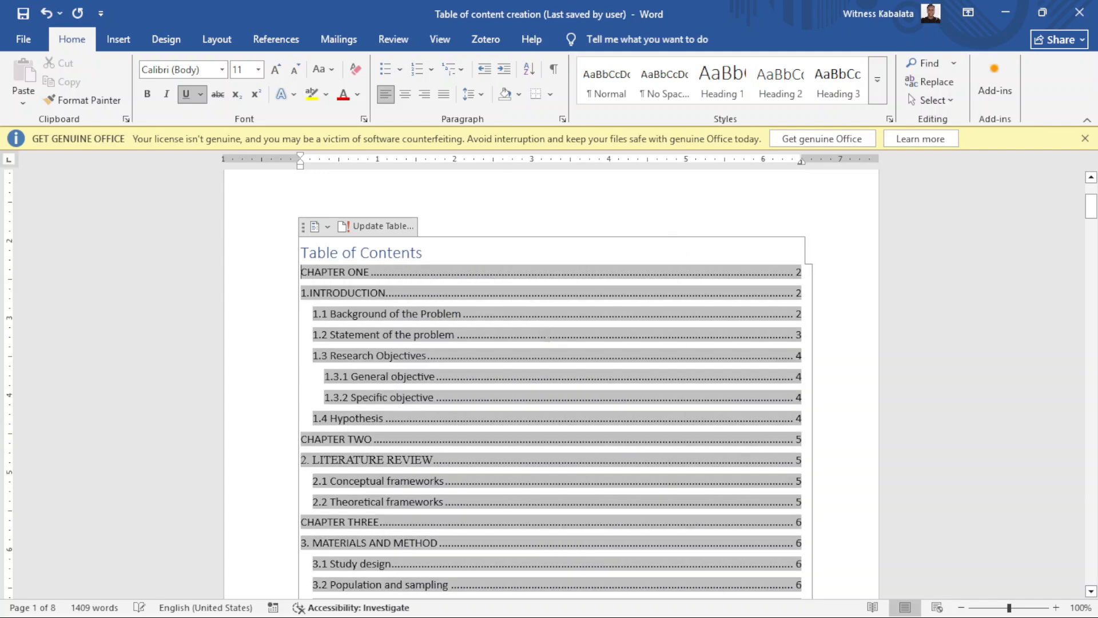
scroll(389, 382, down, 8)
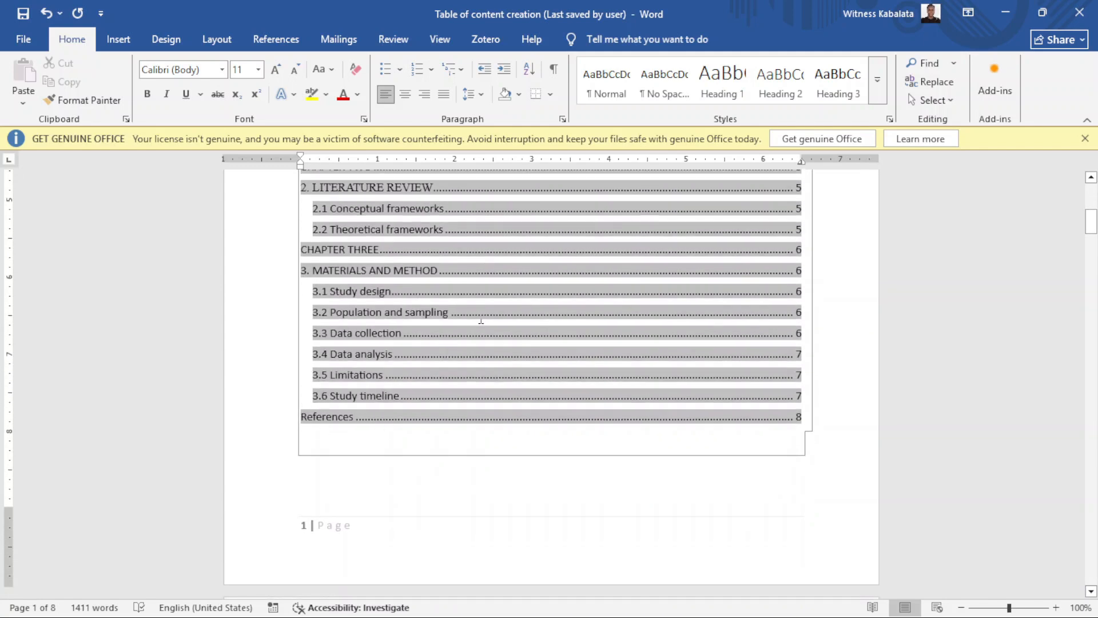
scroll(453, 382, up, 3)
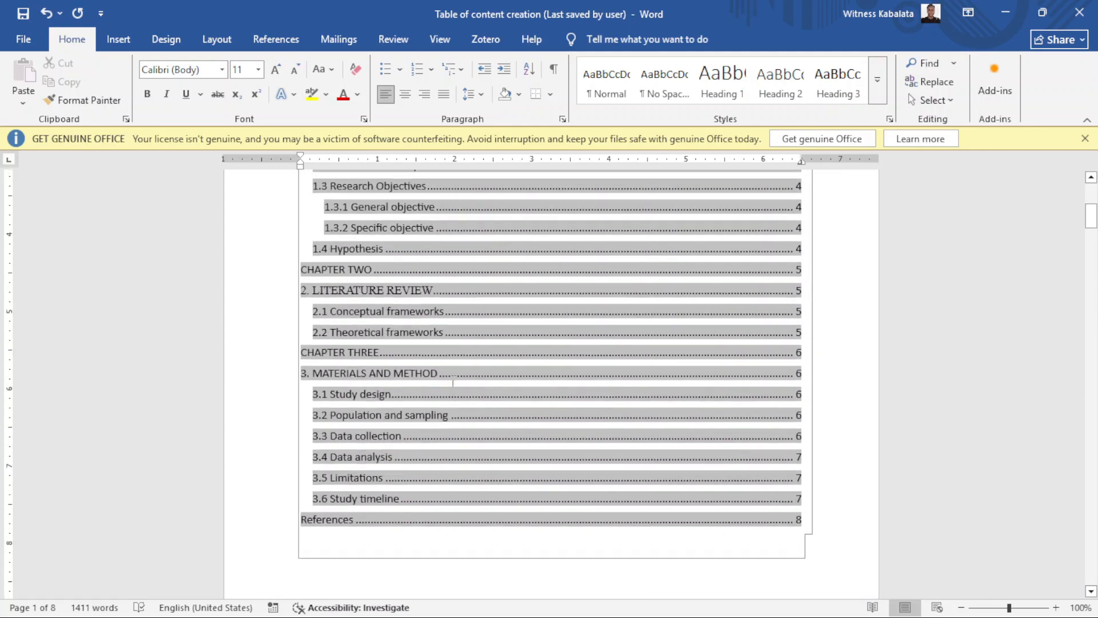